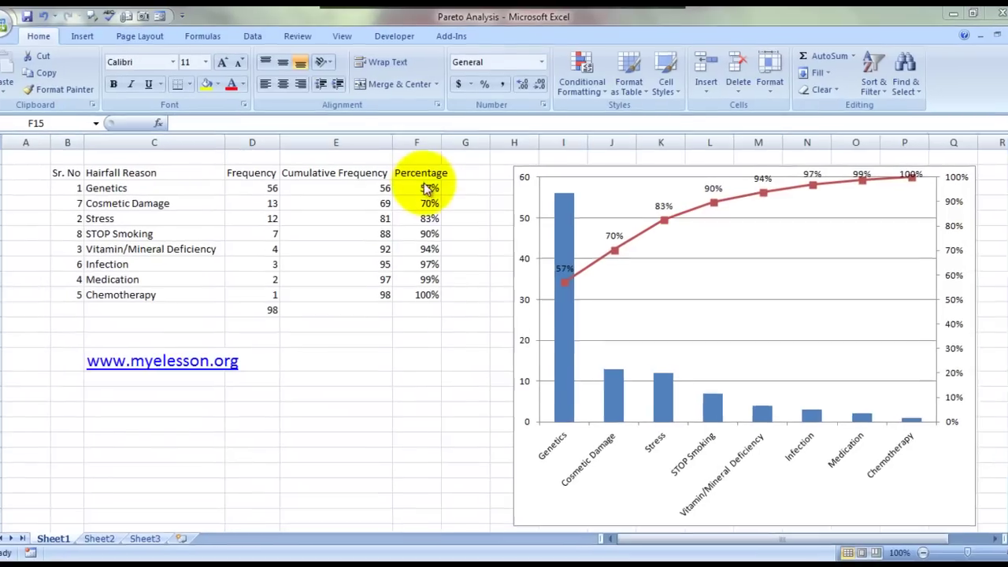
Delete the Pareto chart from the sheet
{"action": "left_click", "coordinate": [426, 189]}
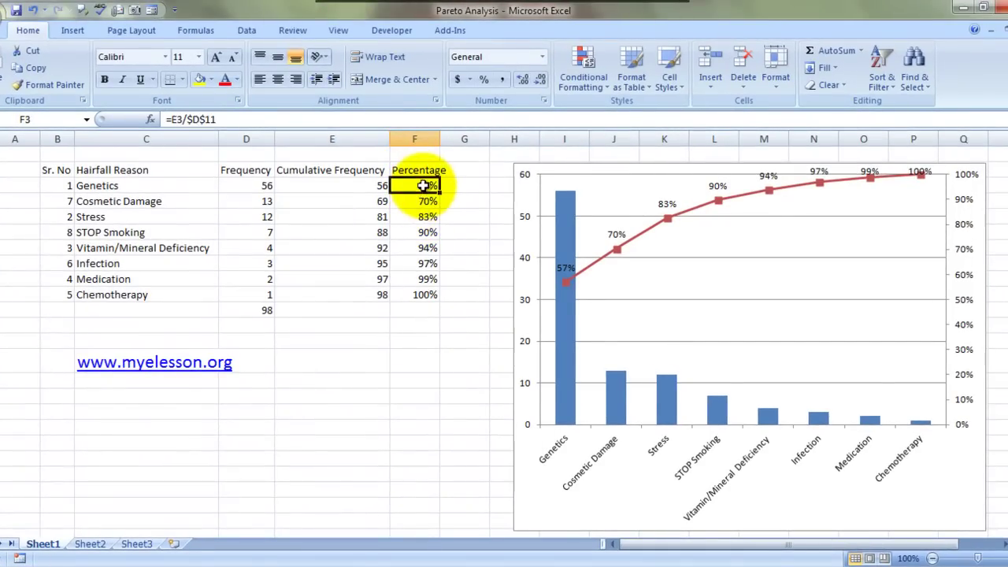
{"action": "left_click_drag", "start_coordinate": [424, 186], "coordinate": [424, 213]}
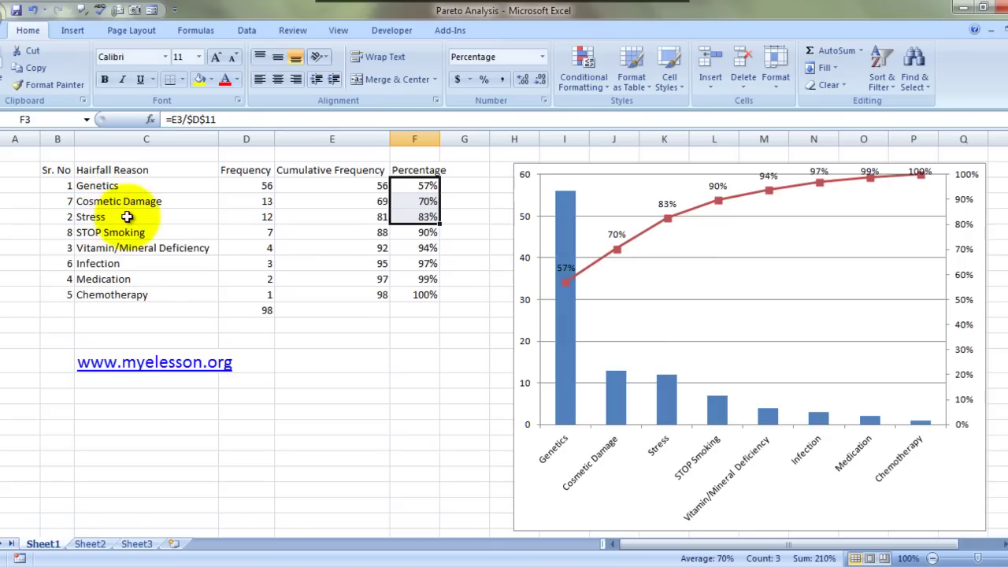
{"action": "left_click", "coordinate": [412, 360]}
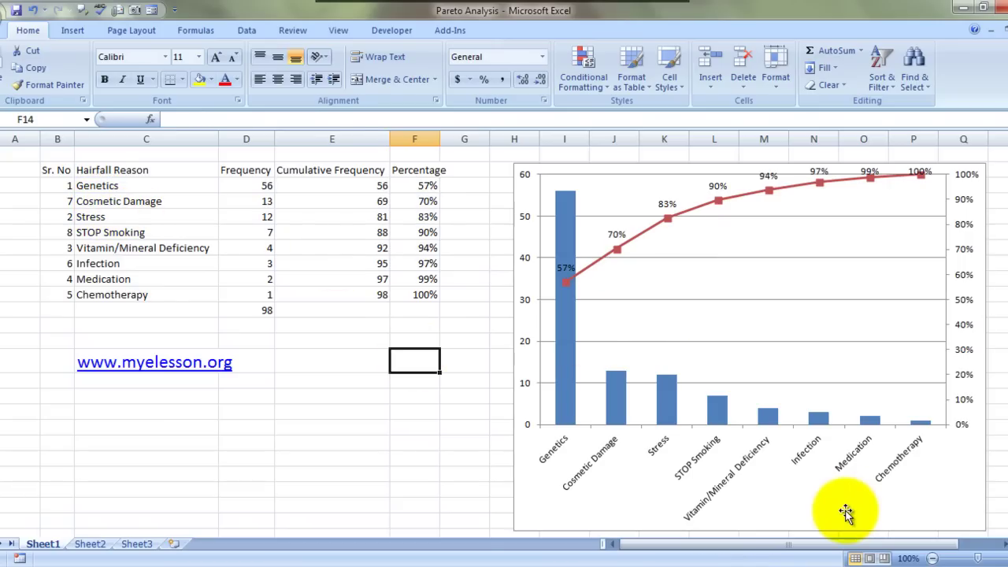
{"action": "left_click", "coordinate": [844, 512]}
{"action": "key", "text": "Delete"}
Clear the Cumulative Frequency and Percentage values in E3:F10
{"action": "key", "text": "Up"}
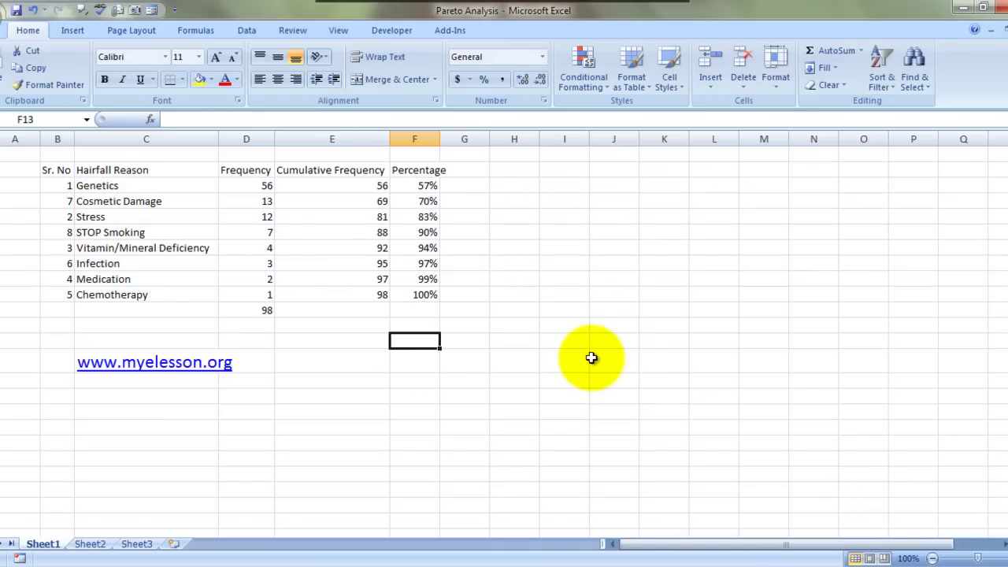
{"action": "key", "text": "Up"}
{"action": "key", "text": "Up"}
{"action": "key", "text": "Up"}
{"action": "key", "text": "Up"}
{"action": "key", "text": "Up"}
{"action": "key", "text": "Up"}
{"action": "key", "text": "Up"}
{"action": "key", "text": "Up"}
{"action": "key", "text": "Up"}
{"action": "key", "text": "Up"}
{"action": "key", "text": "Left"}
{"action": "key", "text": "shift+Right"}
{"action": "key", "text": "shift+Down"}
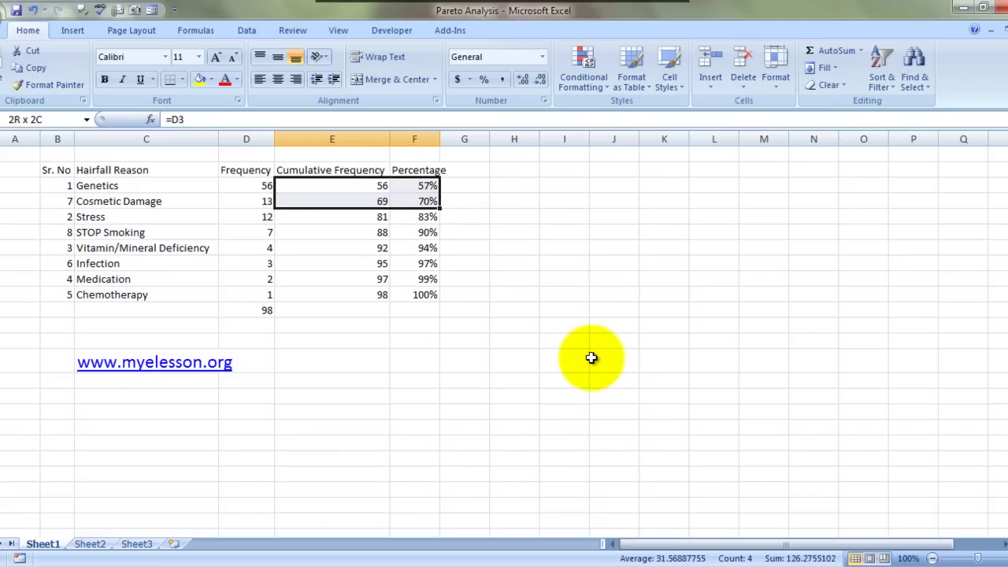
{"action": "key", "text": "shift+Down"}
{"action": "key", "text": "shift+Down"}
{"action": "key", "text": "shift+Down"}
{"action": "key", "text": "shift+Down"}
{"action": "key", "text": "shift+Down"}
{"action": "key", "text": "shift+Down"}
{"action": "key", "text": "Delete"}
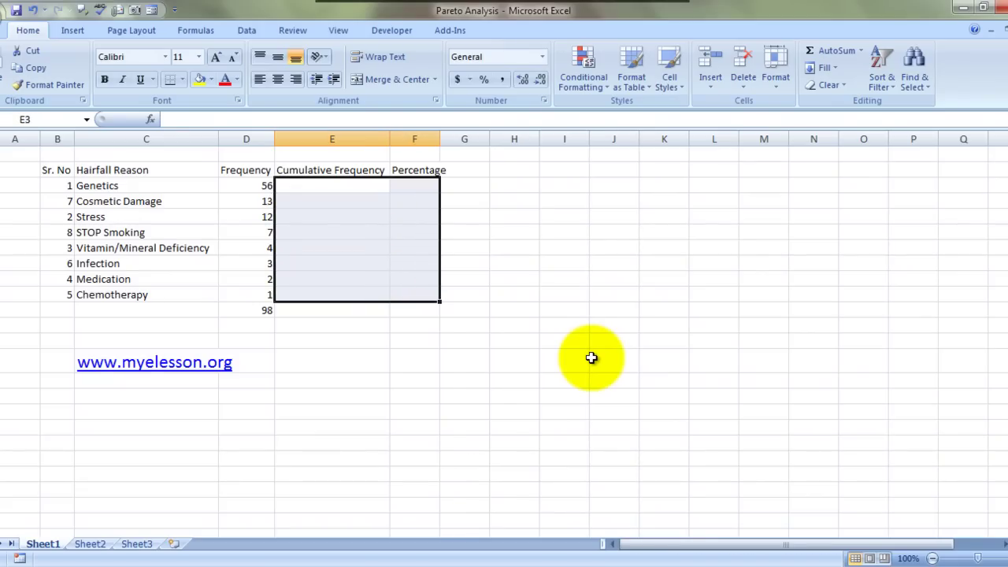
Review the serial numbers and hair-fall reason names in the remaining table
{"action": "key", "text": "Left"}
{"action": "key", "text": "Left"}
{"action": "key", "text": "Left"}
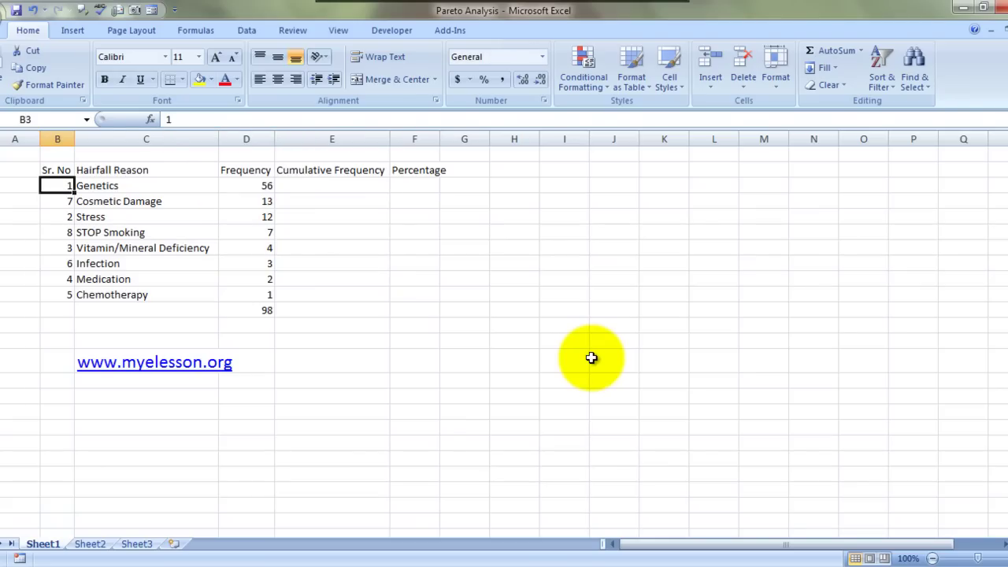
{"action": "key", "text": "Up"}
{"action": "key", "text": "Right"}
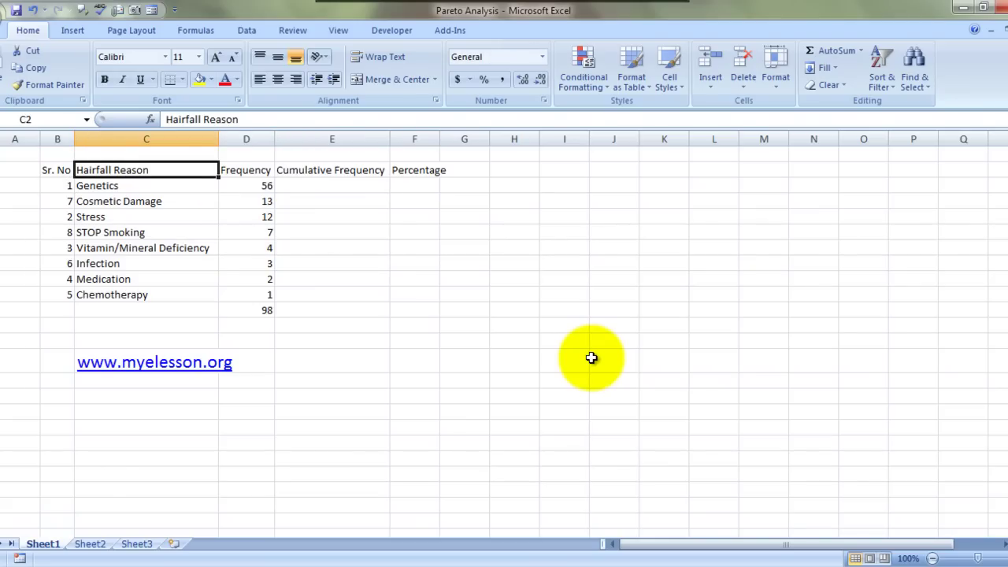
{"action": "key", "text": "Down"}
{"action": "key", "text": "Down"}
{"action": "key", "text": "Up"}
{"action": "key", "text": "Up"}
{"action": "key", "text": "Right"}
{"action": "key", "text": "Left"}
{"action": "key", "text": "Down"}
{"action": "key", "text": "Down"}
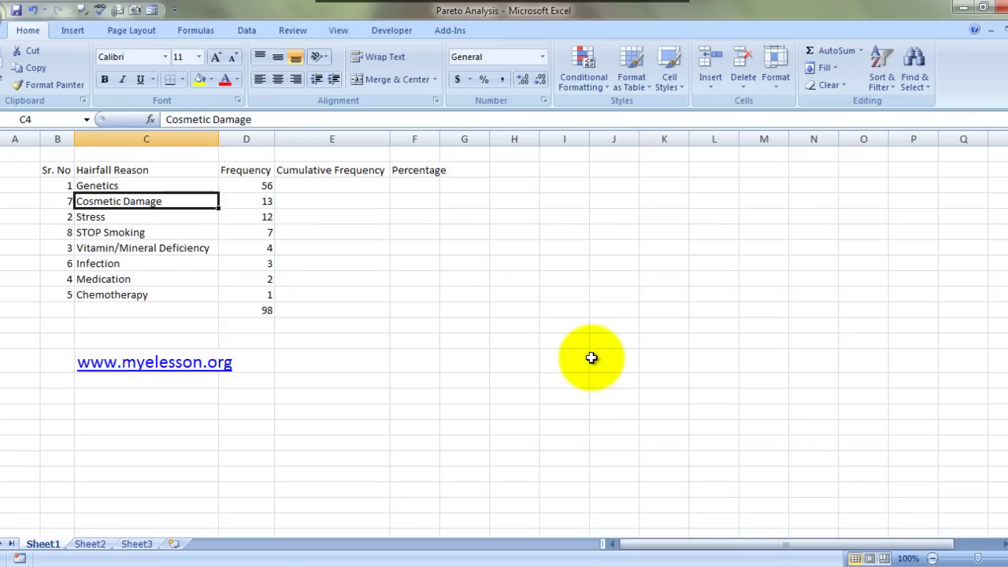
{"action": "key", "text": "Up"}
{"action": "key", "text": "Down"}
{"action": "key", "text": "Down"}
{"action": "key", "text": "Down"}
{"action": "key", "text": "Down"}
{"action": "key", "text": "Down"}
{"action": "key", "text": "Down"}
{"action": "key", "text": "Down"}
{"action": "key", "text": "Up"}
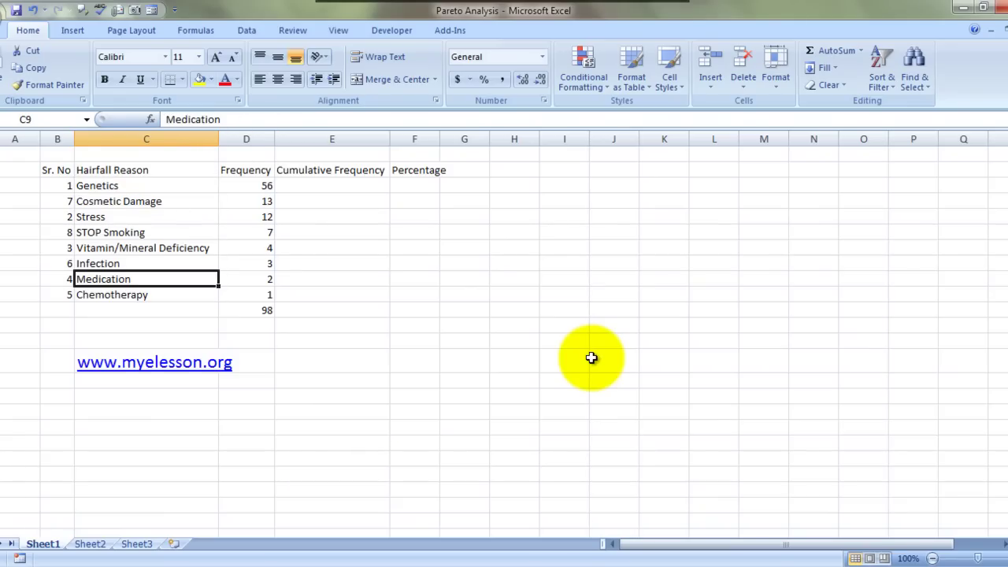
{"action": "key", "text": "Up"}
{"action": "key", "text": "Up"}
{"action": "key", "text": "Up"}
{"action": "key", "text": "Up"}
{"action": "key", "text": "Up"}
{"action": "key", "text": "Up"}
{"action": "key", "text": "Left"}
{"action": "key", "text": "Down"}
{"action": "key", "text": "Down"}
{"action": "key", "text": "Down"}
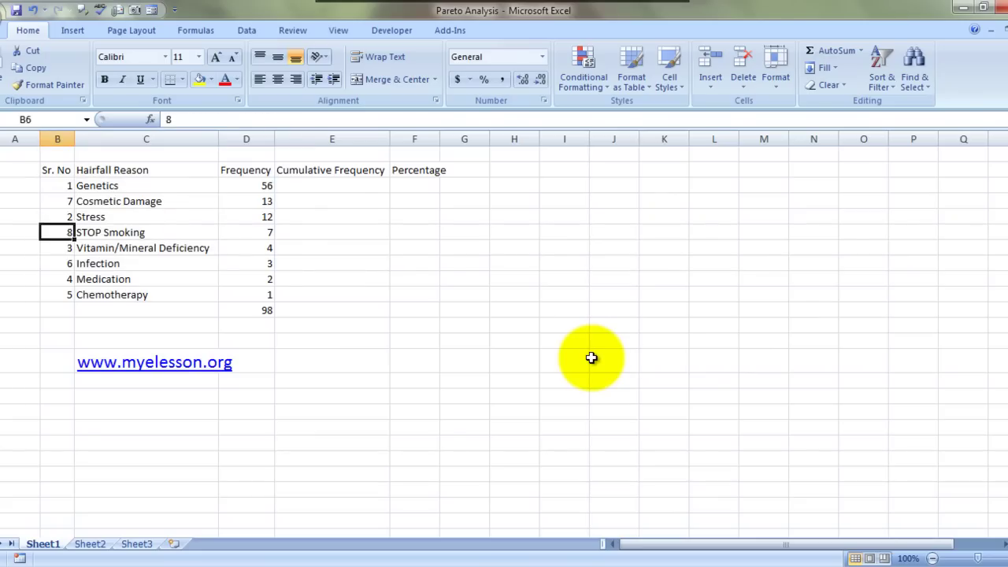
{"action": "key", "text": "Down"}
{"action": "key", "text": "Down"}
{"action": "key", "text": "Up"}
{"action": "key", "text": "Up"}
{"action": "key", "text": "Up"}
{"action": "key", "text": "Up"}
{"action": "key", "text": "Up"}
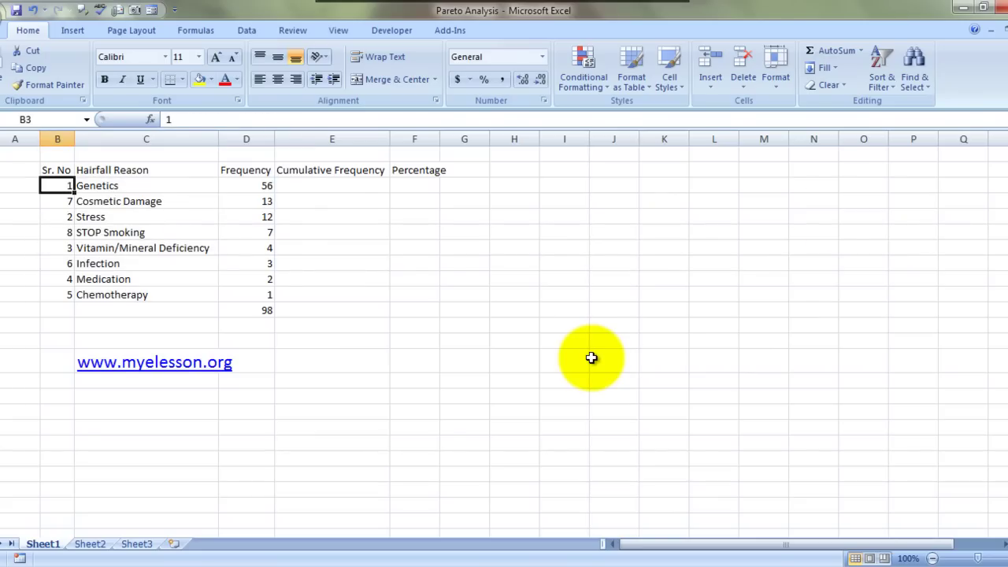
Custom-sort the table by Sr. No, smallest to largest
{"action": "left_click", "coordinate": [882, 80]}
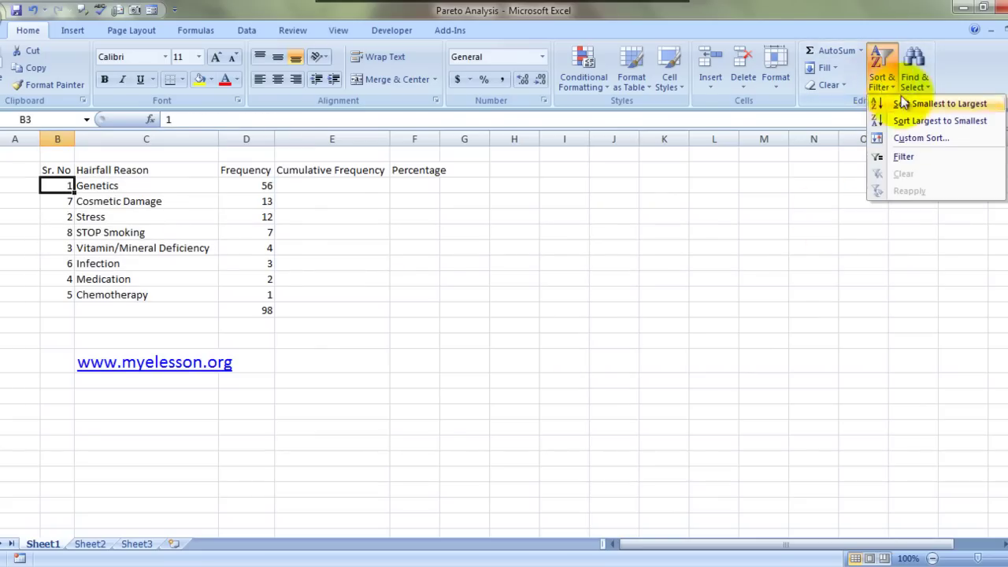
{"action": "left_click", "coordinate": [912, 142]}
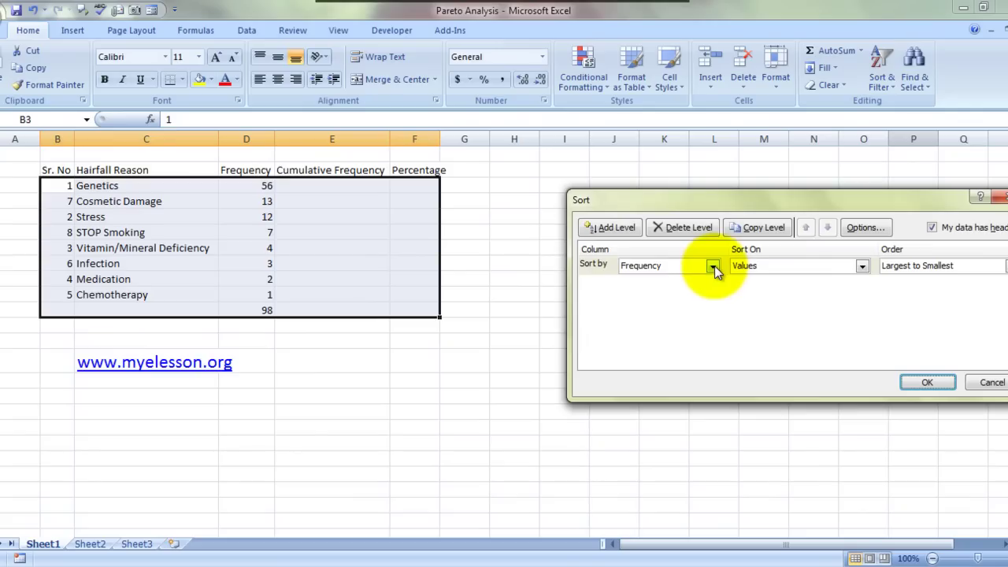
{"action": "left_click", "coordinate": [714, 265]}
{"action": "left_click", "coordinate": [697, 281]}
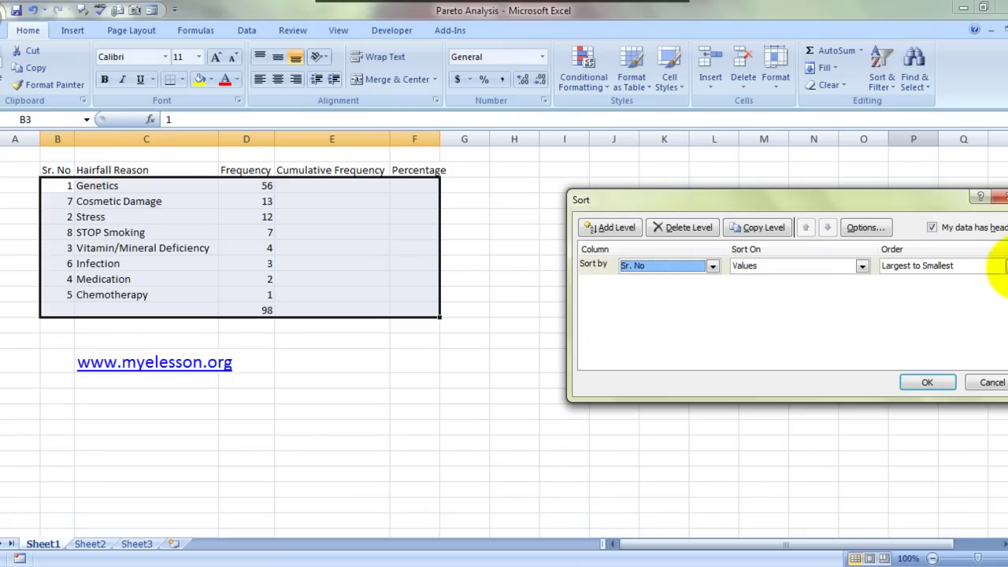
{"action": "left_click", "coordinate": [1004, 265]}
{"action": "left_click", "coordinate": [945, 282]}
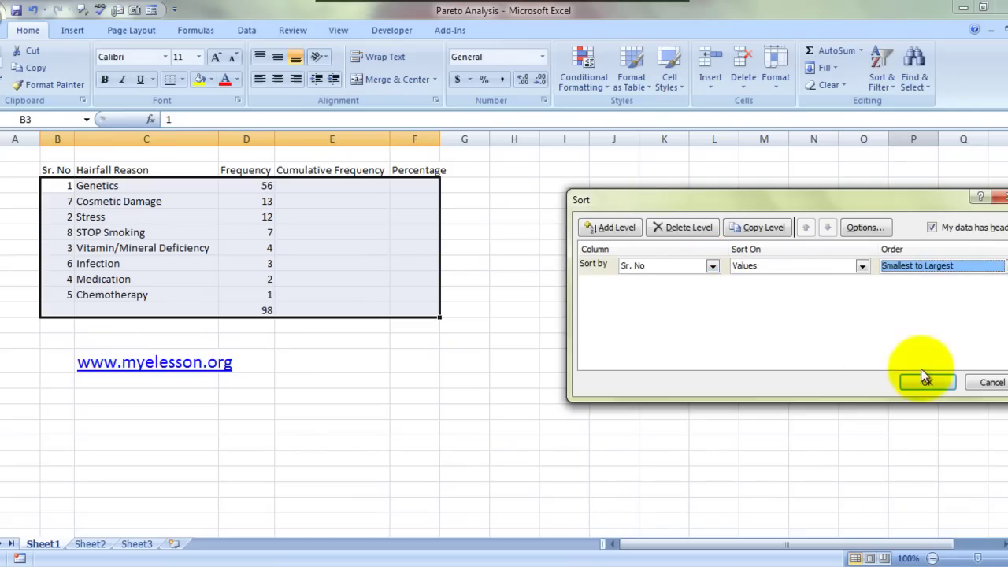
{"action": "left_click", "coordinate": [927, 382]}
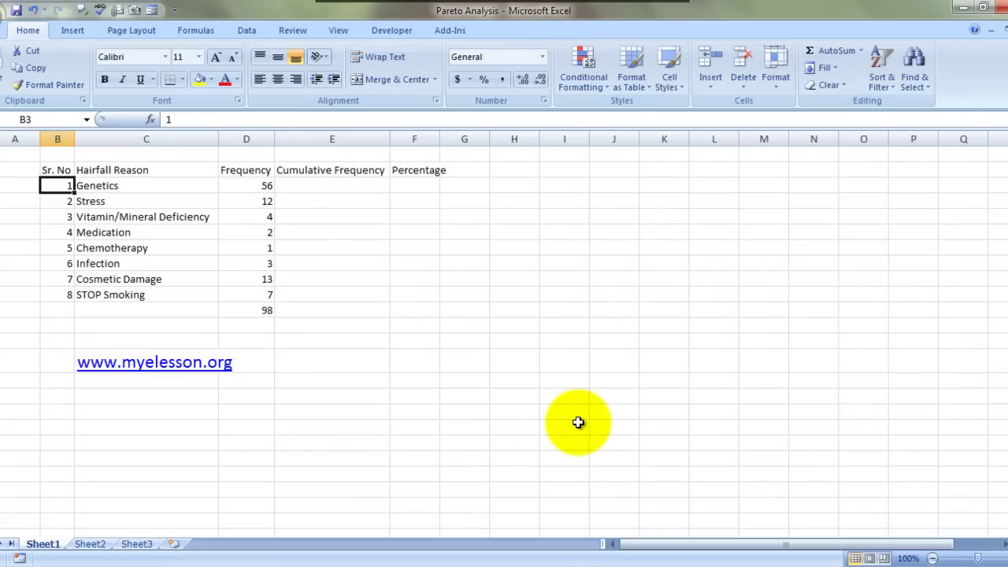
Check the reordered reasons and their frequencies, starting with Genetics at 56
{"action": "key", "text": "Right"}
{"action": "key", "text": "Down"}
{"action": "key", "text": "Up"}
{"action": "key", "text": "Down"}
{"action": "key", "text": "Down"}
{"action": "key", "text": "Down"}
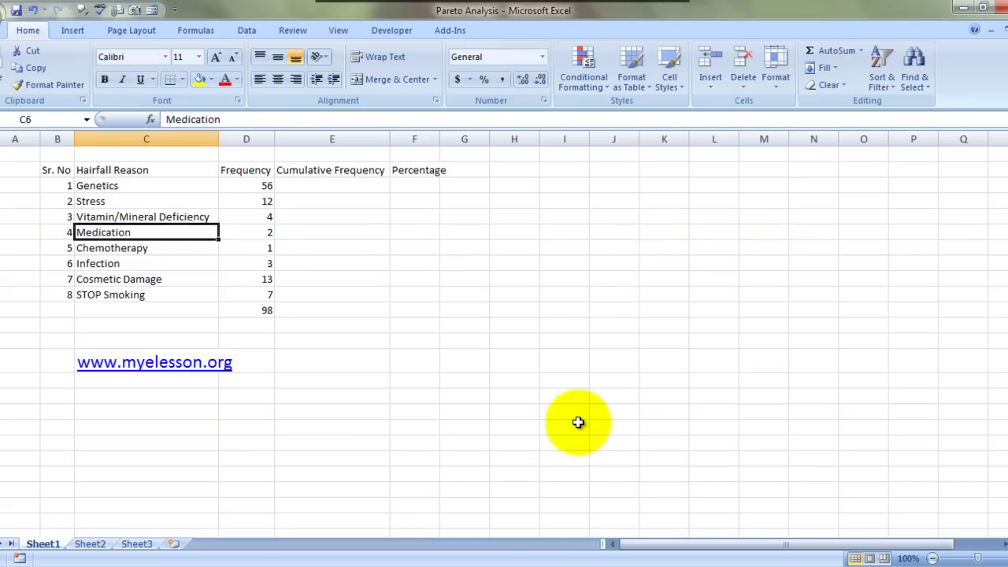
{"action": "key", "text": "Down"}
{"action": "key", "text": "Down"}
{"action": "key", "text": "Down"}
{"action": "key", "text": "Down"}
{"action": "key", "text": "Right"}
{"action": "key", "text": "Up"}
{"action": "key", "text": "Up"}
{"action": "key", "text": "Up"}
{"action": "key", "text": "Up"}
{"action": "key", "text": "Up"}
{"action": "key", "text": "Up"}
{"action": "key", "text": "Up"}
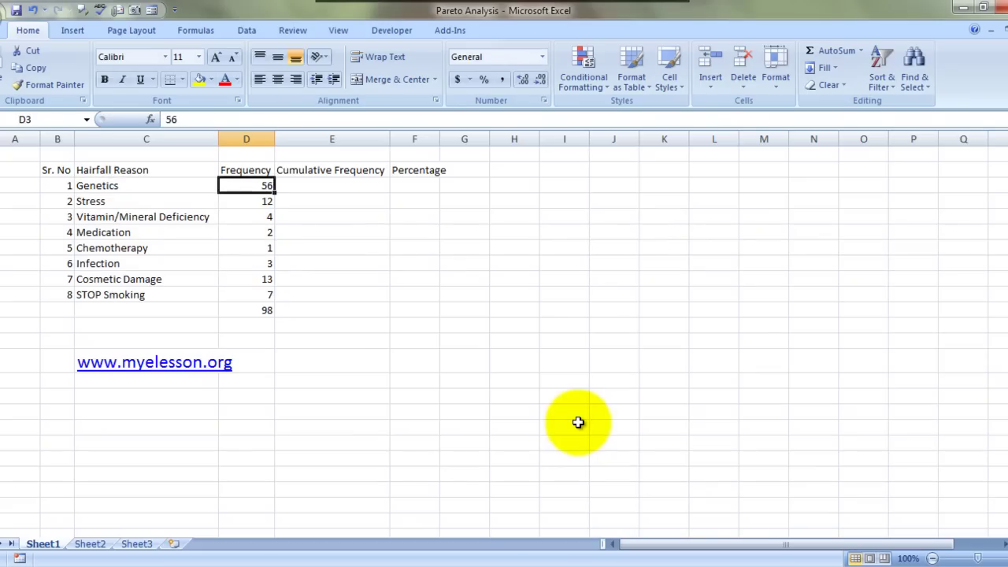
{"action": "key", "text": "Down"}
{"action": "key", "text": "Down"}
{"action": "key", "text": "Down"}
{"action": "key", "text": "Down"}
{"action": "key", "text": "Down"}
{"action": "key", "text": "Down"}
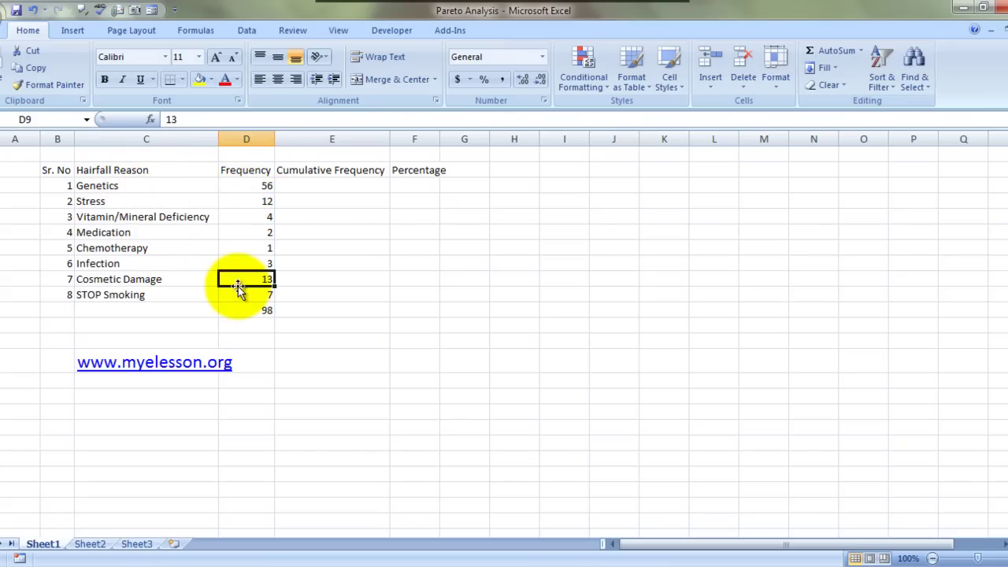
{"action": "key", "text": "Right"}
{"action": "key", "text": "Up"}
{"action": "key", "text": "Up"}
{"action": "key", "text": "Up"}
{"action": "key", "text": "Up"}
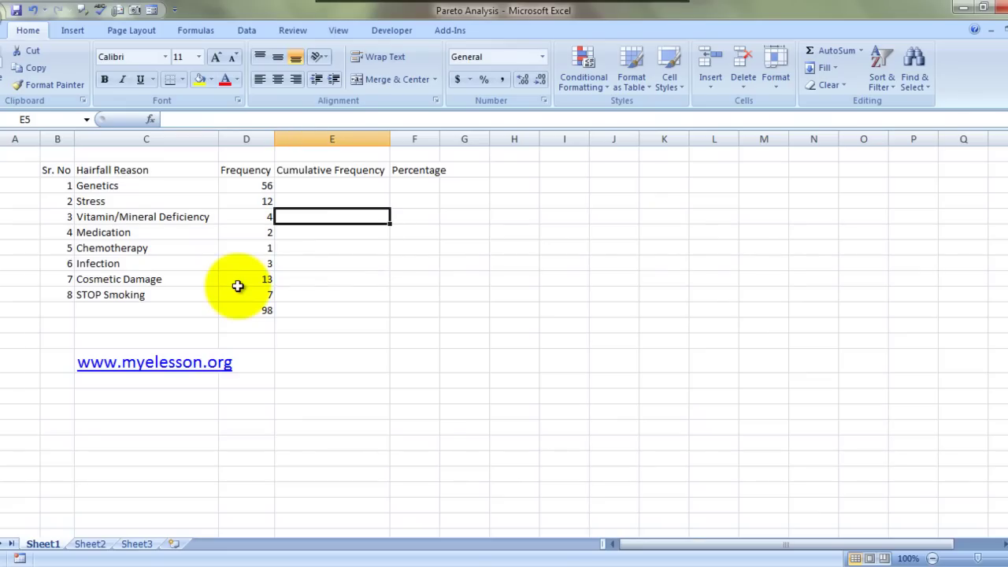
Enter =D3 as the first cumulative frequency, giving 56
{"action": "key", "text": "Up"}
{"action": "key", "text": "Up"}
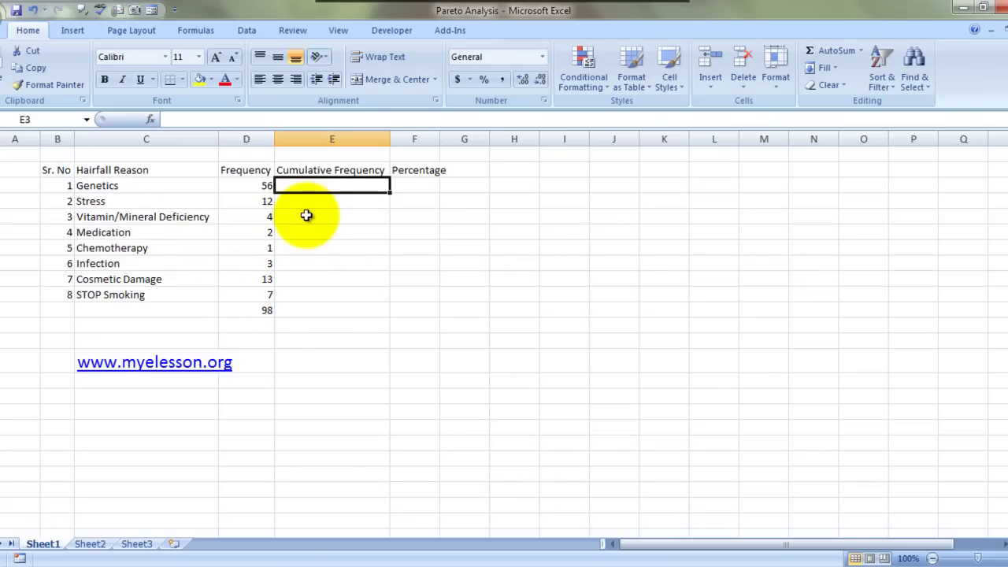
{"action": "left_click", "coordinate": [260, 186]}
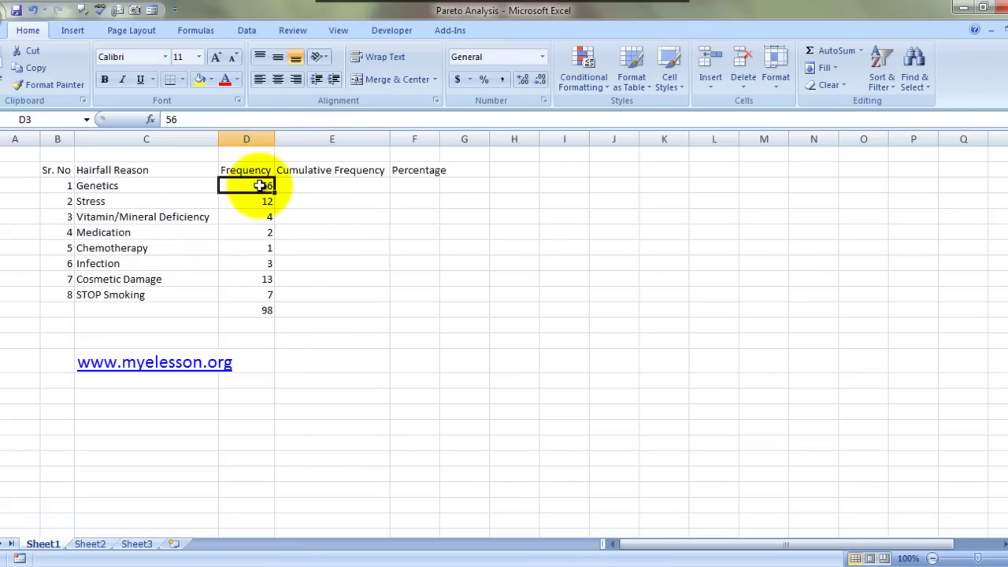
{"action": "key", "text": "shift+Down"}
{"action": "key", "text": "shift+Down"}
{"action": "key", "text": "shift+Down"}
{"action": "key", "text": "shift+Down"}
{"action": "key", "text": "shift+Down"}
{"action": "key", "text": "shift+Down"}
{"action": "key", "text": "shift+Down"}
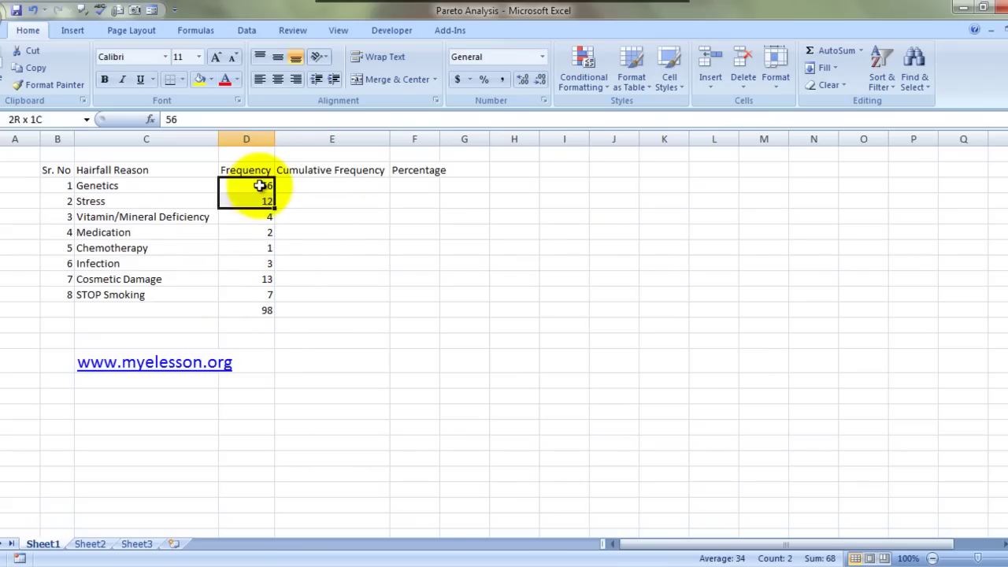
{"action": "key", "text": "Right"}
{"action": "key", "text": "Up"}
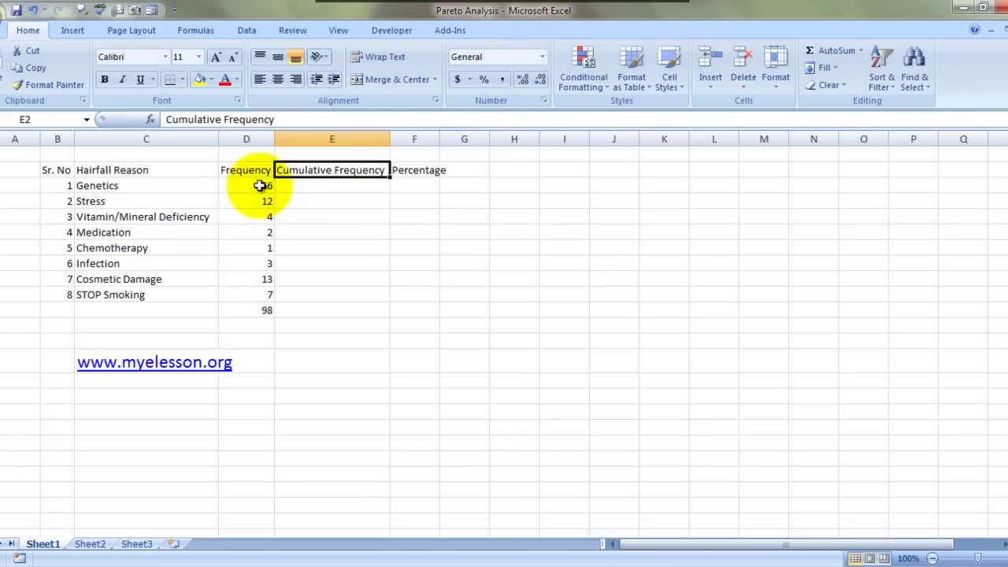
{"action": "key", "text": "Down"}
{"action": "type", "text": "="}
{"action": "left_click", "coordinate": [260, 185]}
{"action": "key", "text": "Return"}
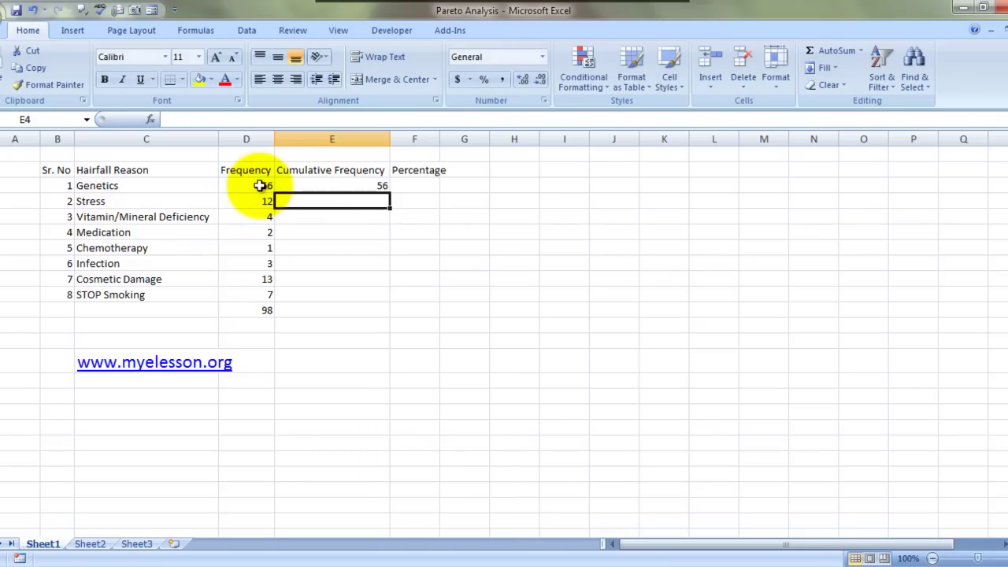
{"action": "left_click", "coordinate": [262, 188]}
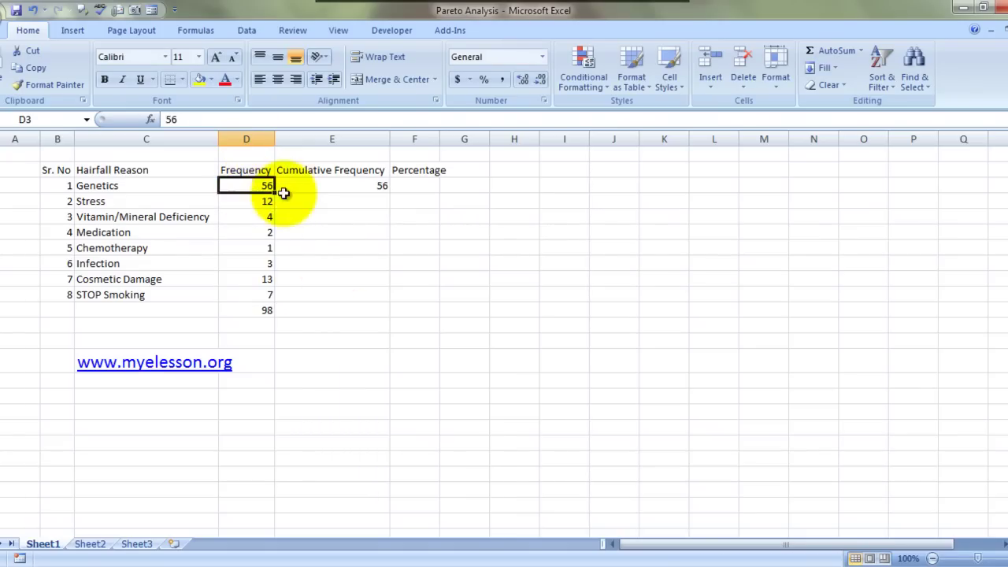
Attempt the E4 running-total formula, first with a D3:D4 reference
{"action": "left_click", "coordinate": [361, 202]}
{"action": "type", "text": "="}
{"action": "key", "text": "Up"}
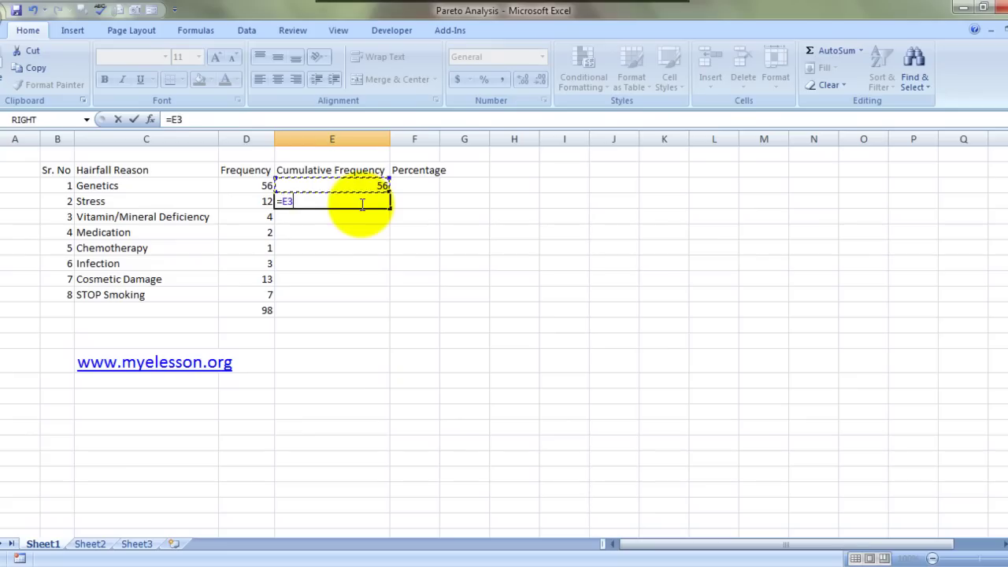
{"action": "key", "text": "Left"}
{"action": "key", "text": "shift+Down"}
{"action": "key", "text": "Return"}
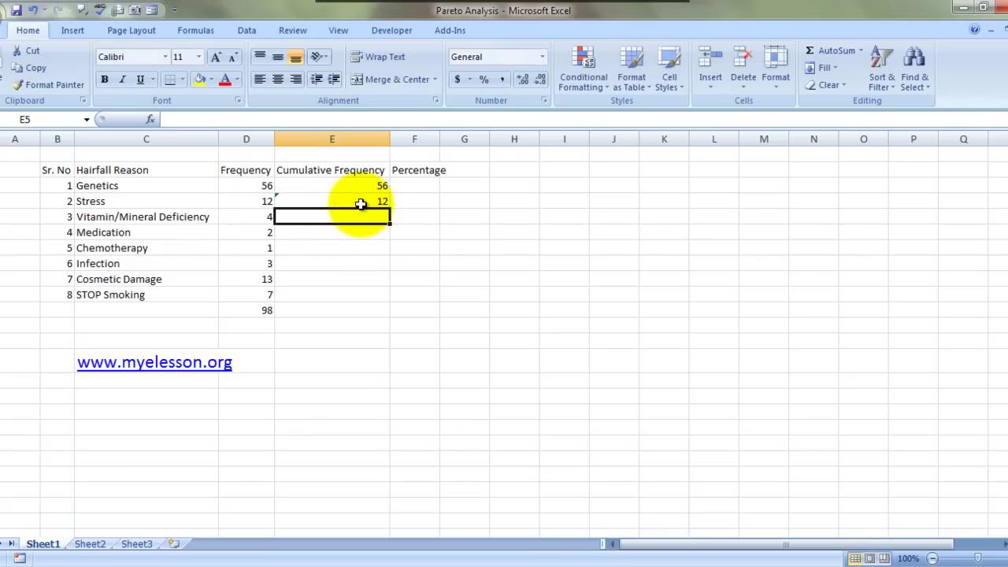
{"action": "left_click", "coordinate": [361, 203]}
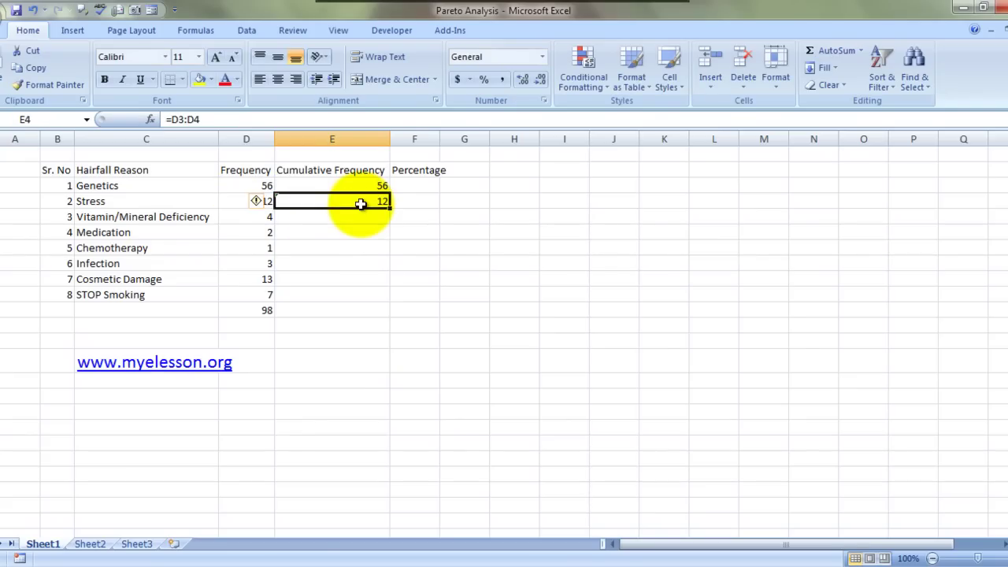
{"action": "type", "text": "="}
{"action": "key", "text": "Up"}
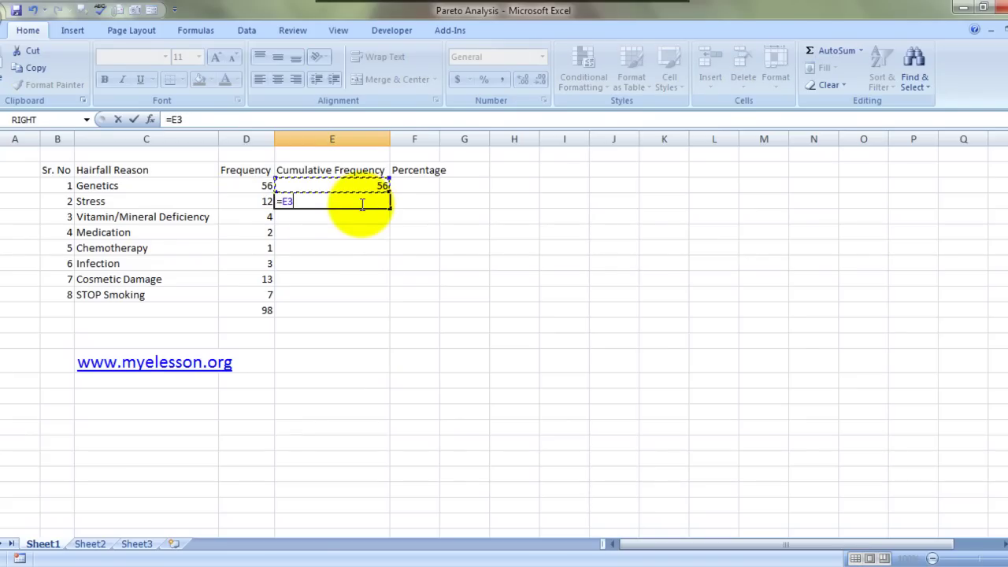
{"action": "left_click", "coordinate": [268, 200]}
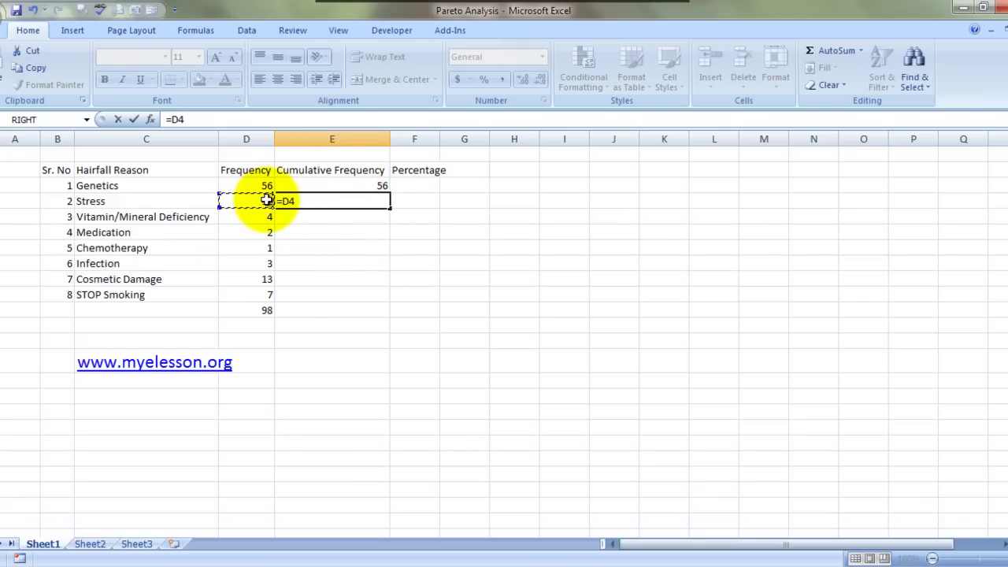
{"action": "key", "text": "BackSpace"}
{"action": "key", "text": "Return"}
Enter =E3+D4 in E4 (68) and =E4+D5 in E5 (72)
{"action": "key", "text": "Up"}
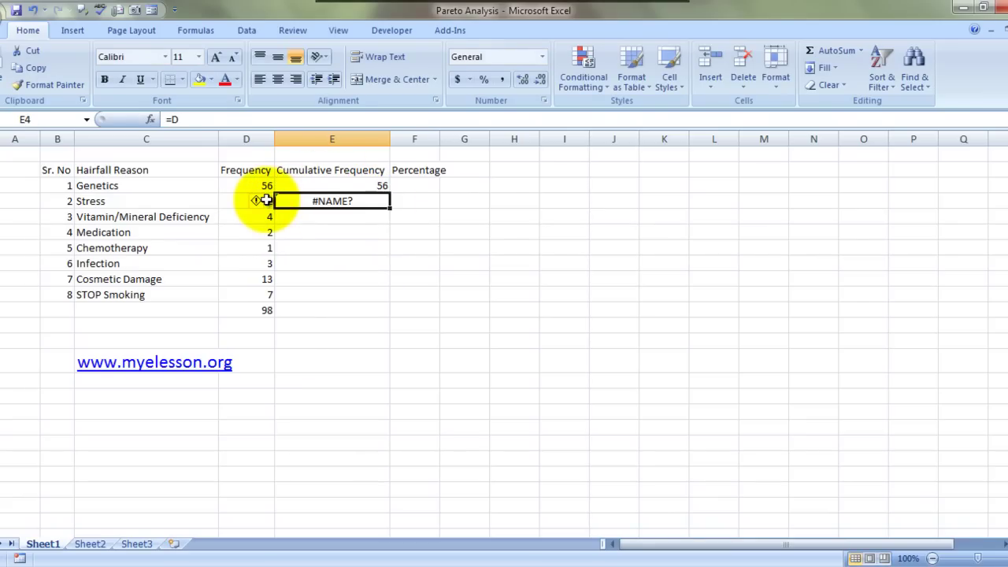
{"action": "type", "text": "="}
{"action": "key", "text": "Up"}
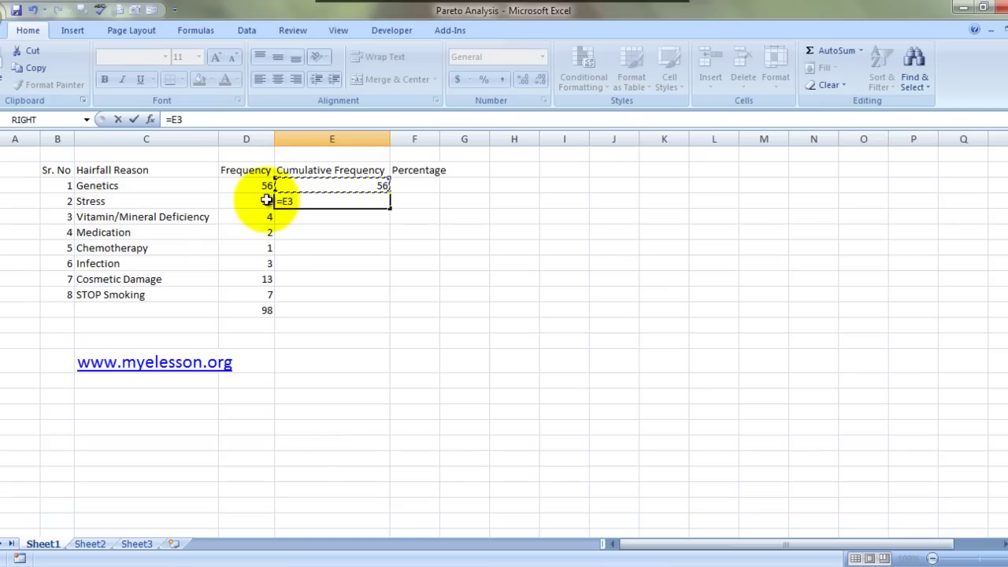
{"action": "type", "text": "+"}
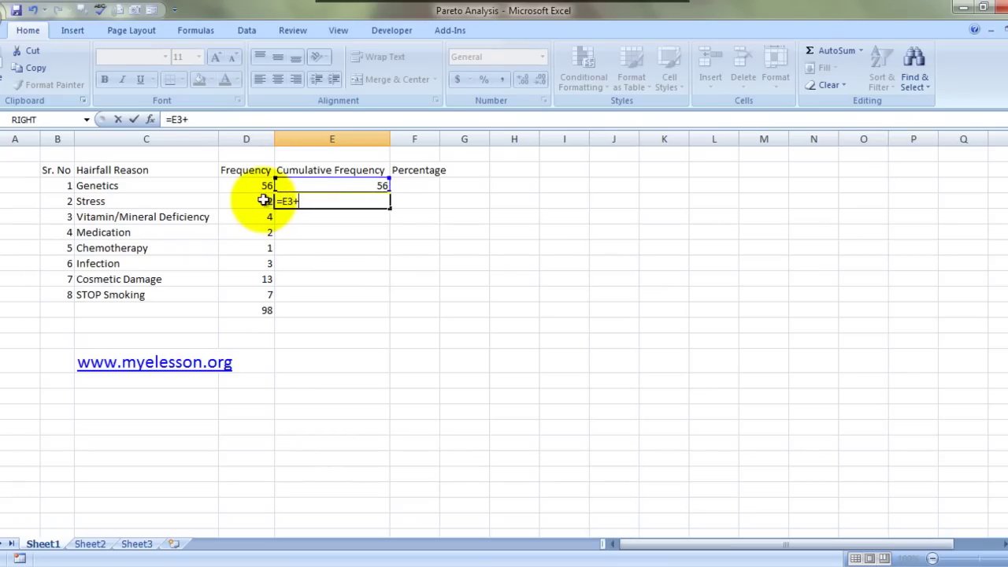
{"action": "left_click", "coordinate": [266, 200]}
{"action": "key", "text": "Return"}
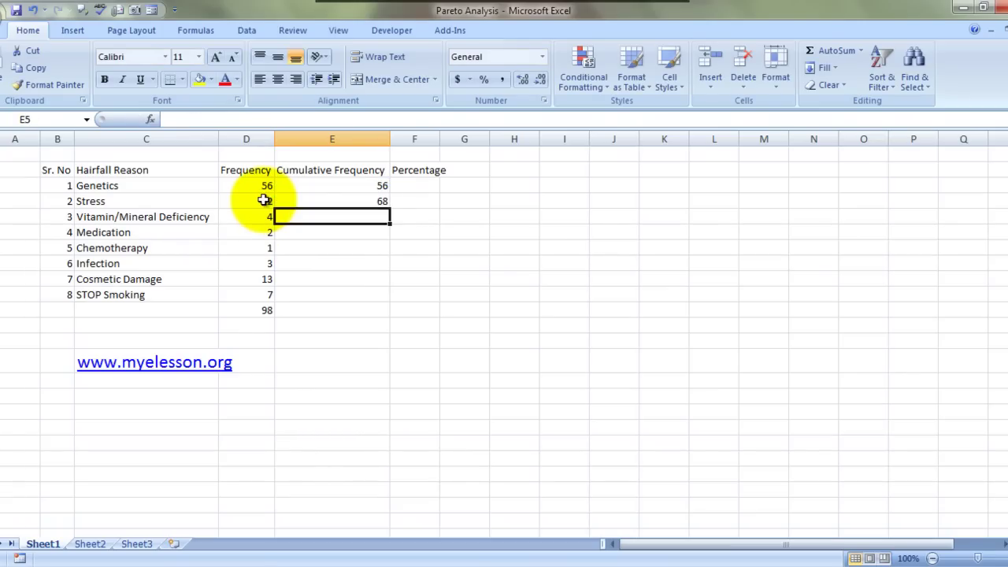
{"action": "type", "text": "="}
{"action": "key", "text": "Up"}
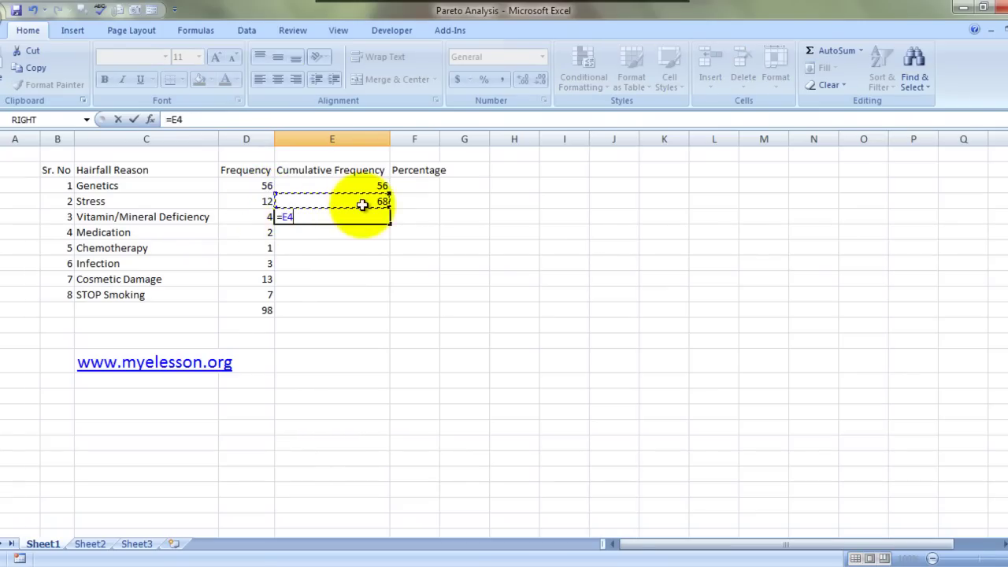
{"action": "type", "text": "+"}
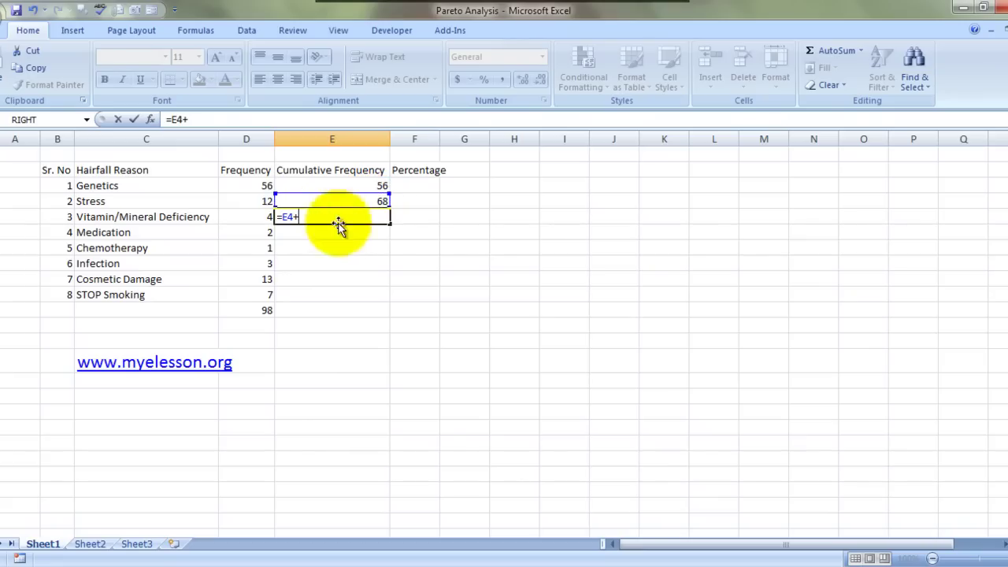
{"action": "left_click", "coordinate": [251, 219]}
{"action": "key", "text": "Return"}
Fill E6:E10 with the running-total formula and compare the final 98 with the D11 total
{"action": "key", "text": "Up"}
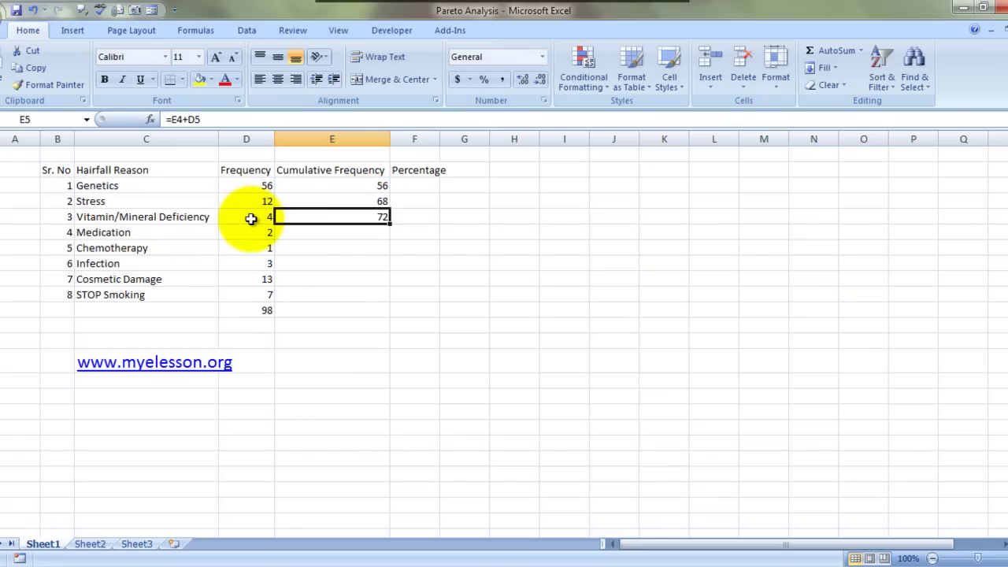
{"action": "key", "text": "Down"}
{"action": "key", "text": "shift+Down"}
{"action": "key", "text": "shift+Down"}
{"action": "key", "text": "shift+Down"}
{"action": "key", "text": "shift+Down"}
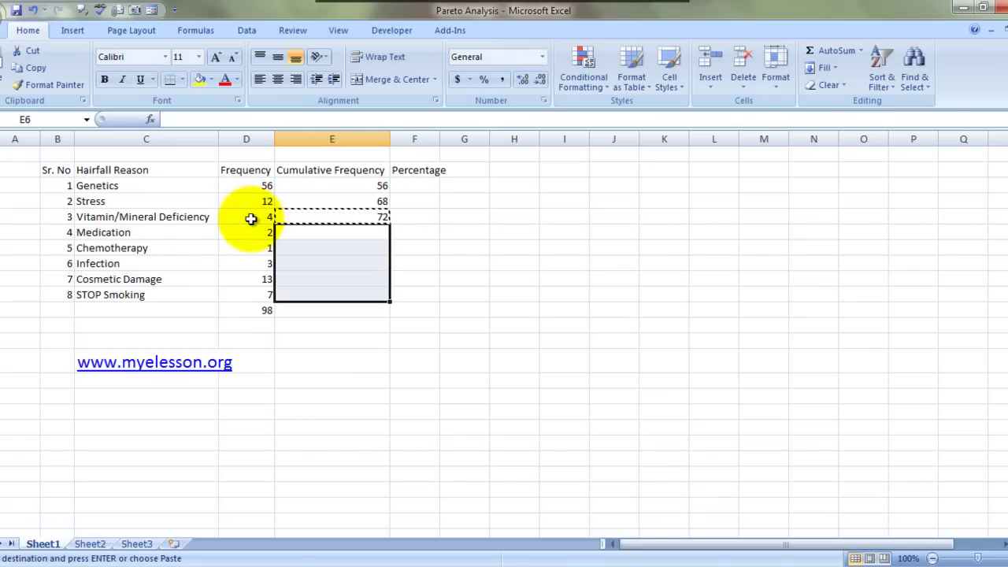
{"action": "key", "text": "ctrl+v"}
{"action": "left_click_drag", "start_coordinate": [356, 310], "coordinate": [376, 293]}
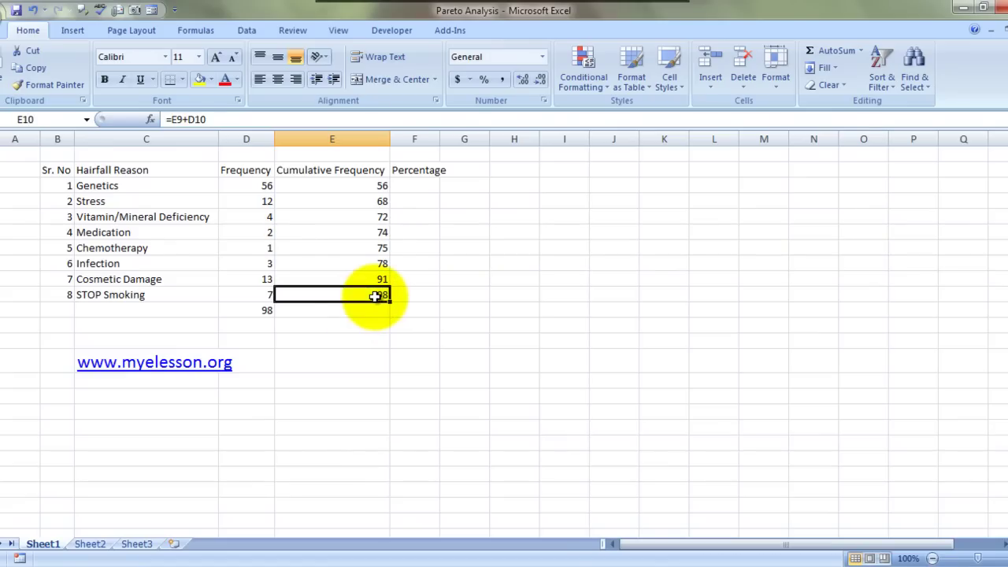
{"action": "left_click", "coordinate": [265, 311]}
{"action": "left_click", "coordinate": [371, 293]}
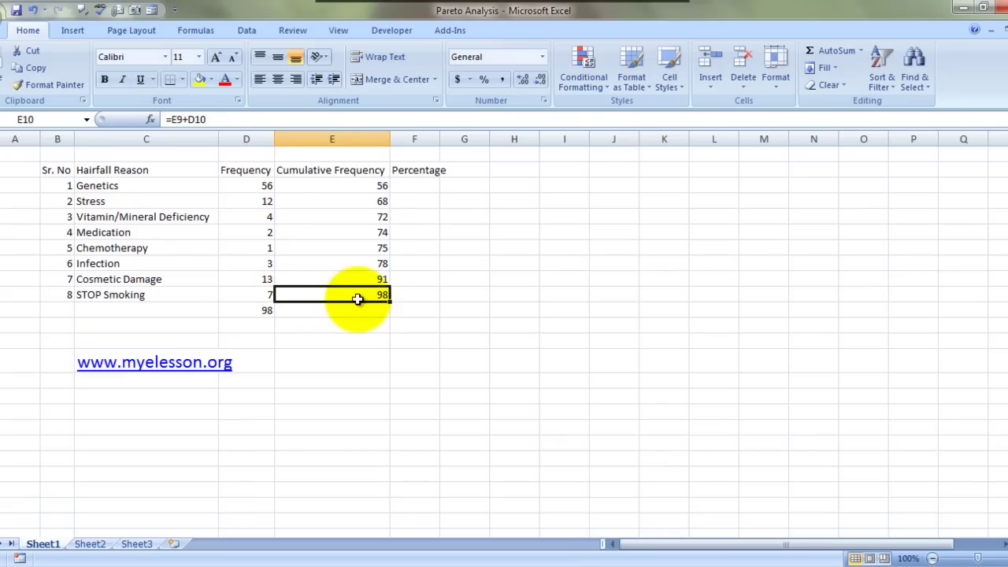
Enter the first cumulative percentage as the cumulative frequency divided by D11, giving 57%
{"action": "left_click", "coordinate": [265, 309]}
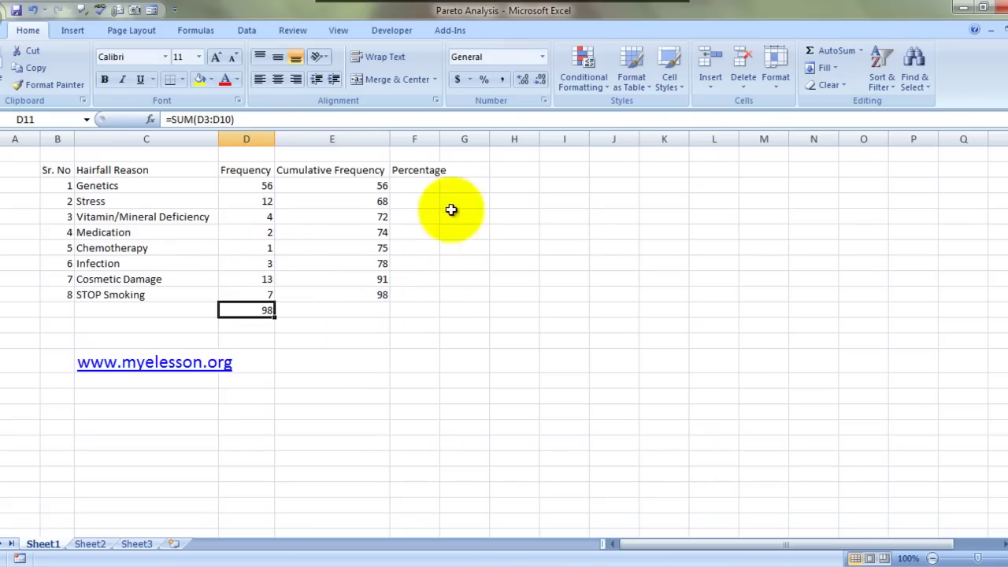
{"action": "left_click", "coordinate": [420, 182]}
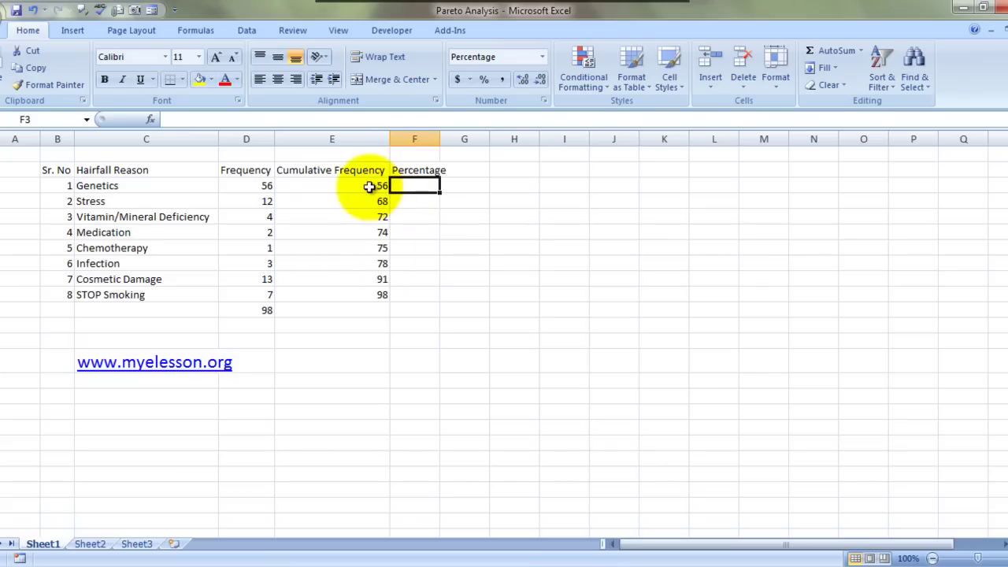
{"action": "left_click", "coordinate": [382, 184]}
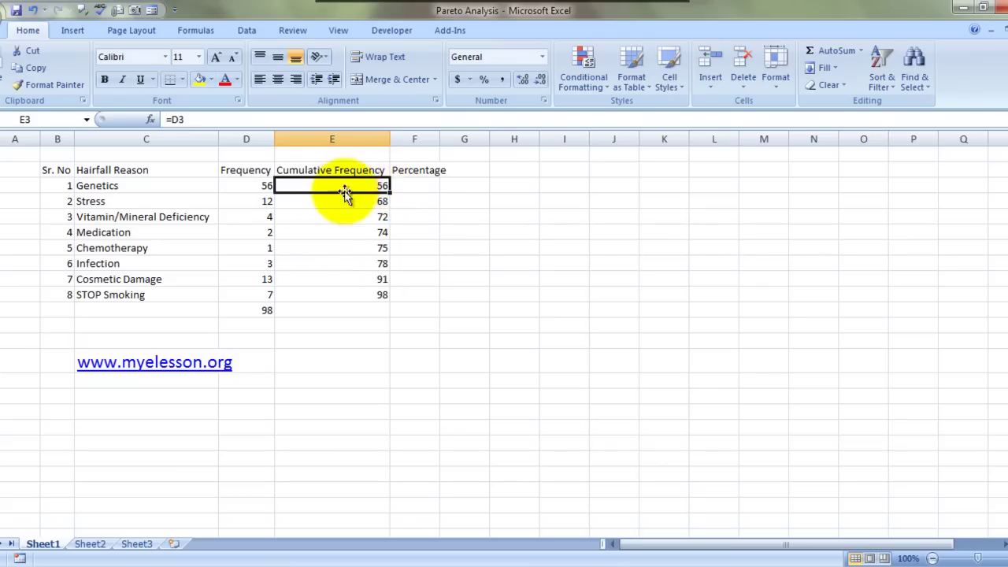
{"action": "left_click", "coordinate": [266, 312]}
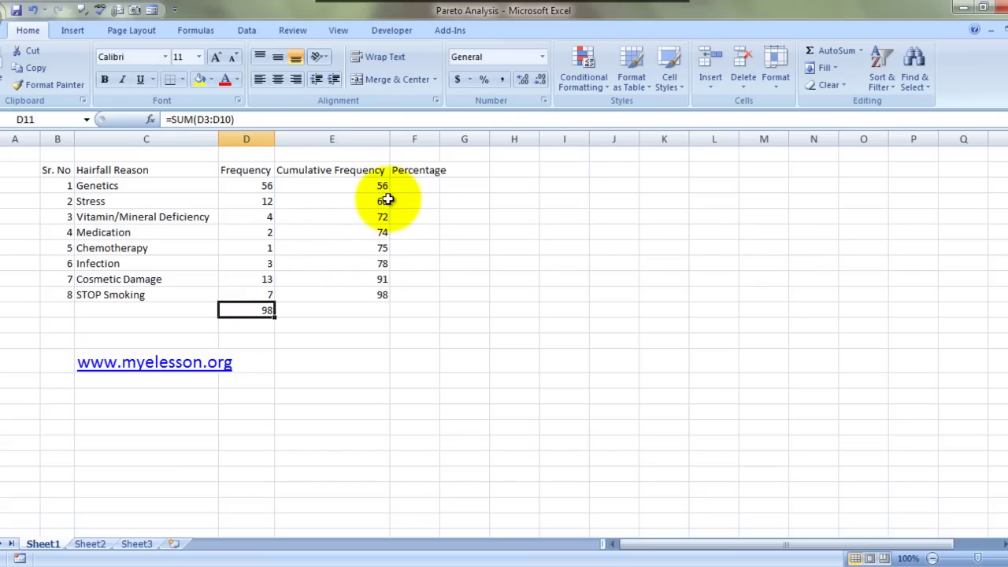
{"action": "left_click", "coordinate": [374, 202]}
{"action": "left_click", "coordinate": [251, 309]}
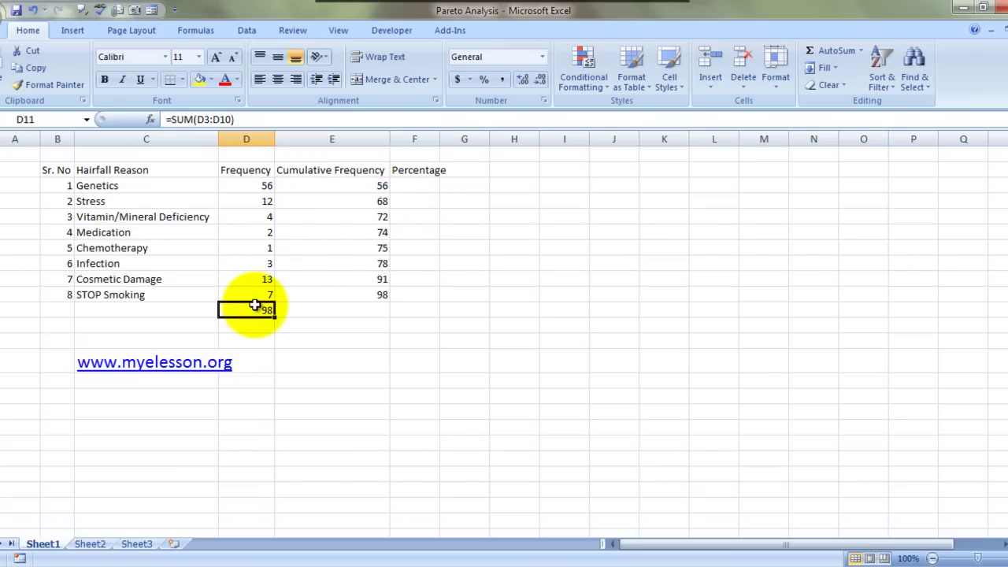
{"action": "left_click", "coordinate": [414, 182]}
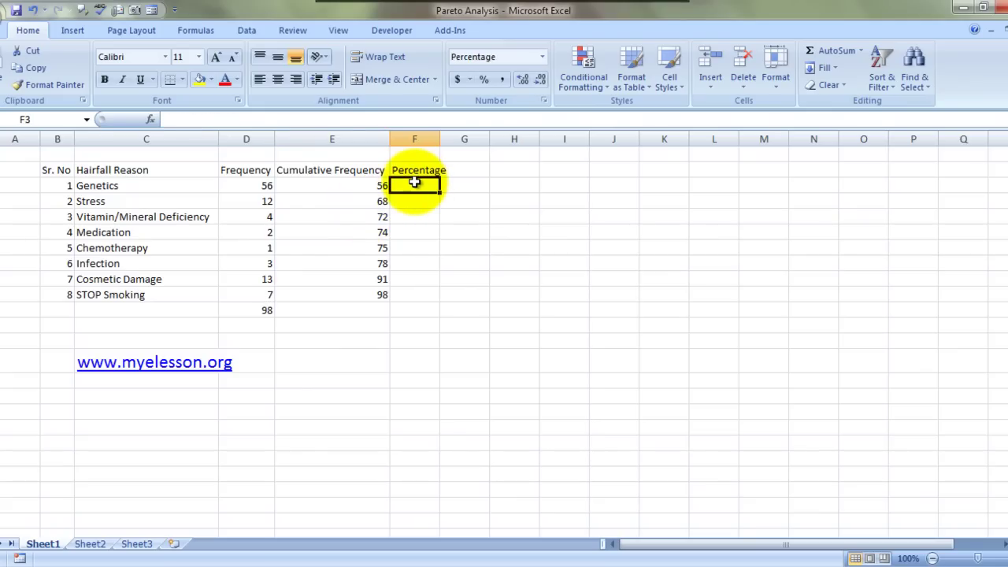
{"action": "type", "text": "="}
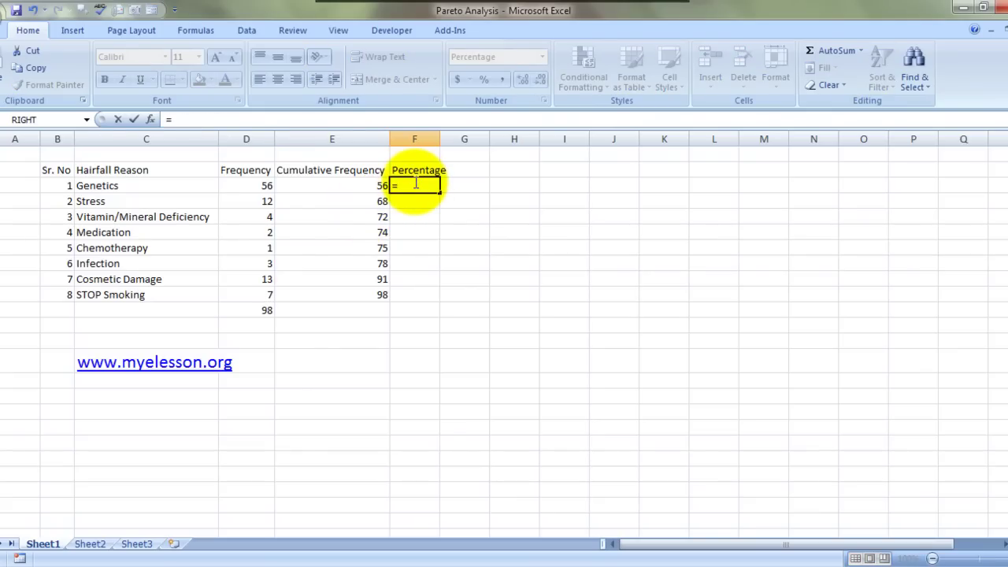
{"action": "key", "text": "Left"}
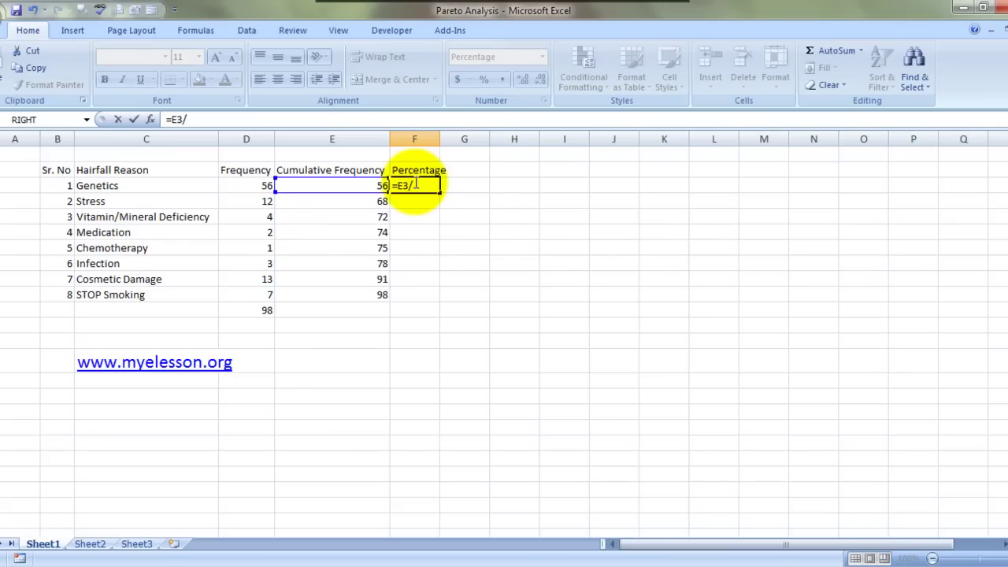
{"action": "left_click", "coordinate": [257, 312]}
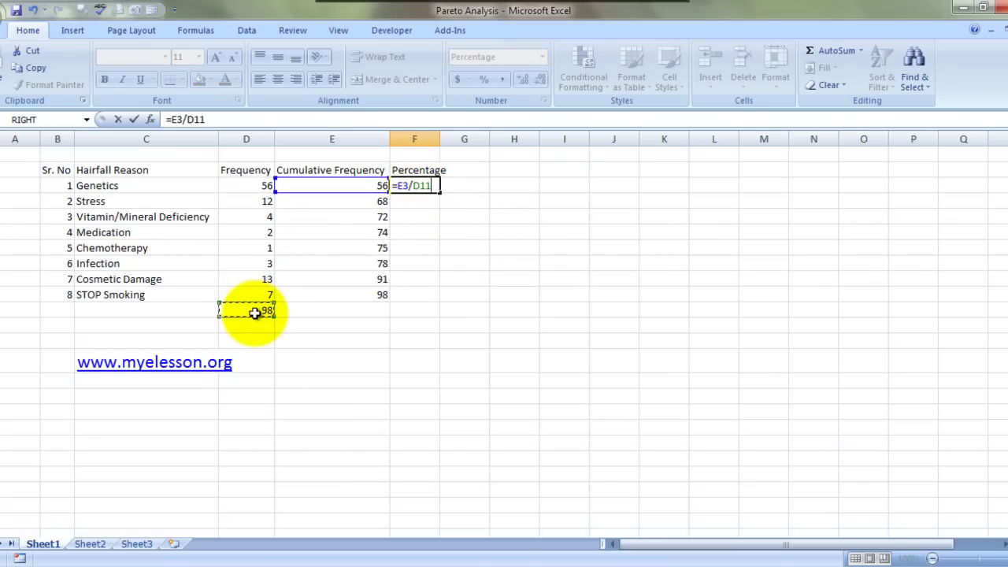
{"action": "key", "text": "Return"}
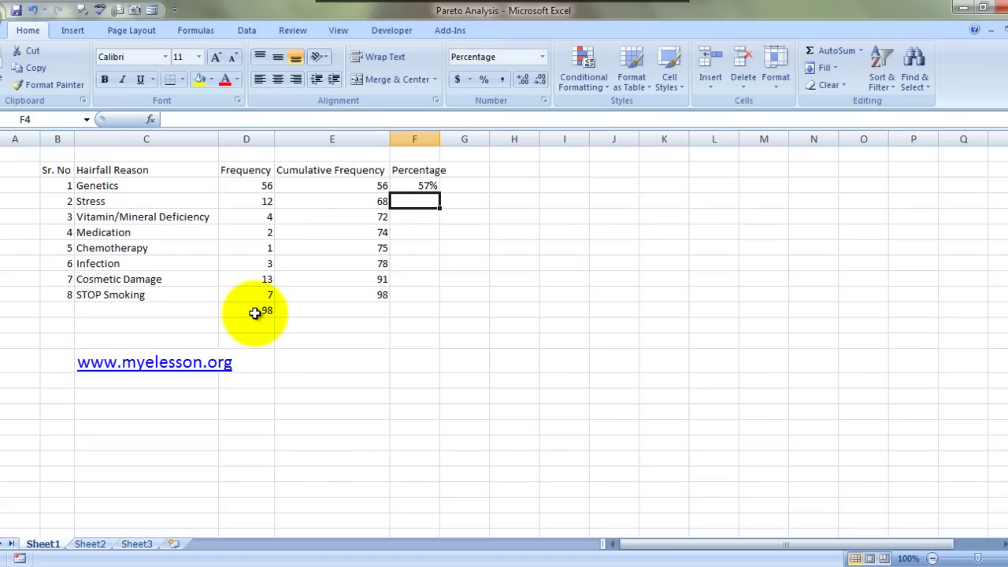
Enter the next percentage formula as E4 divided by the D11 total
{"action": "type", "text": "="}
{"action": "key", "text": "Left"}
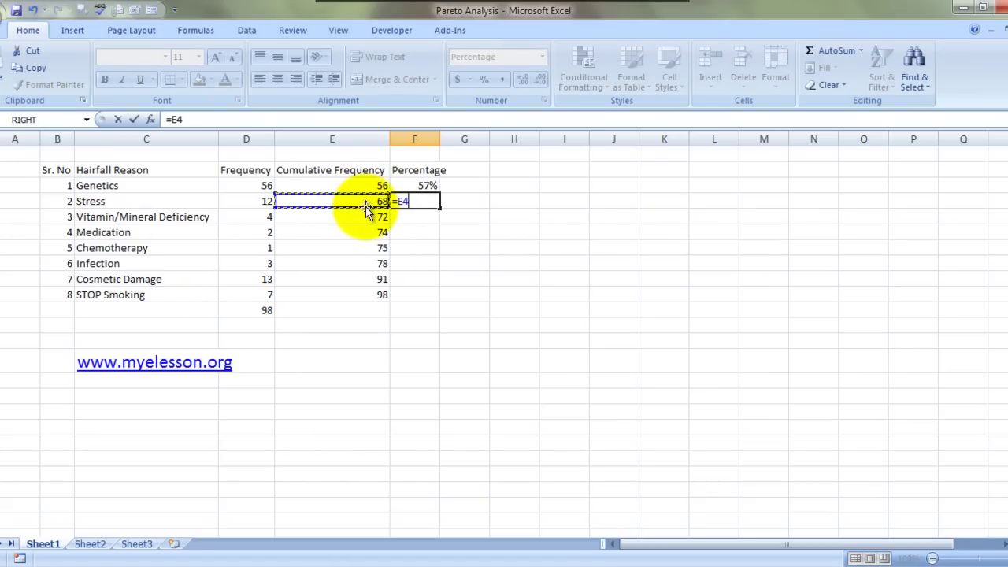
{"action": "key", "text": "F2"}
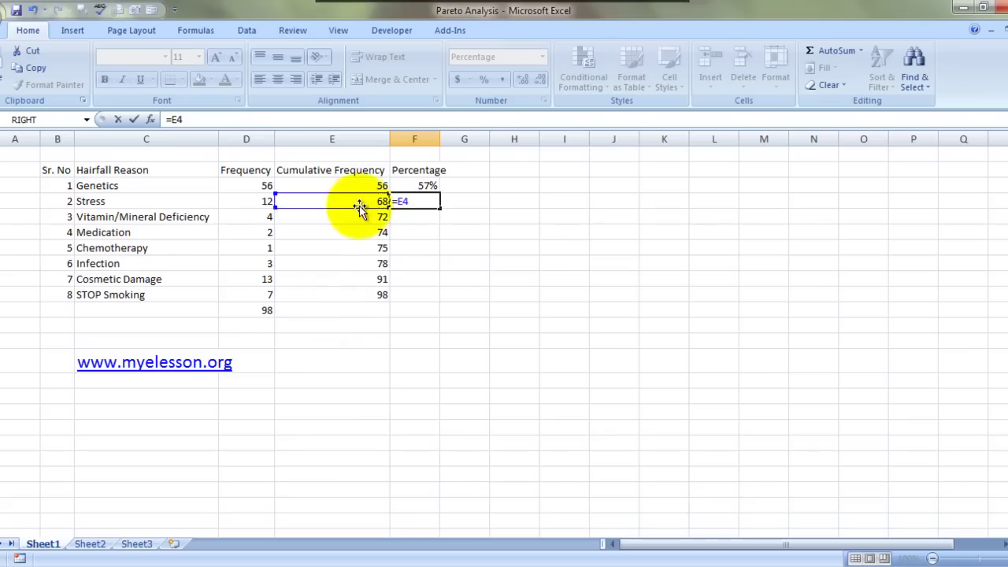
{"action": "key", "text": "F2"}
{"action": "type", "text": "/"}
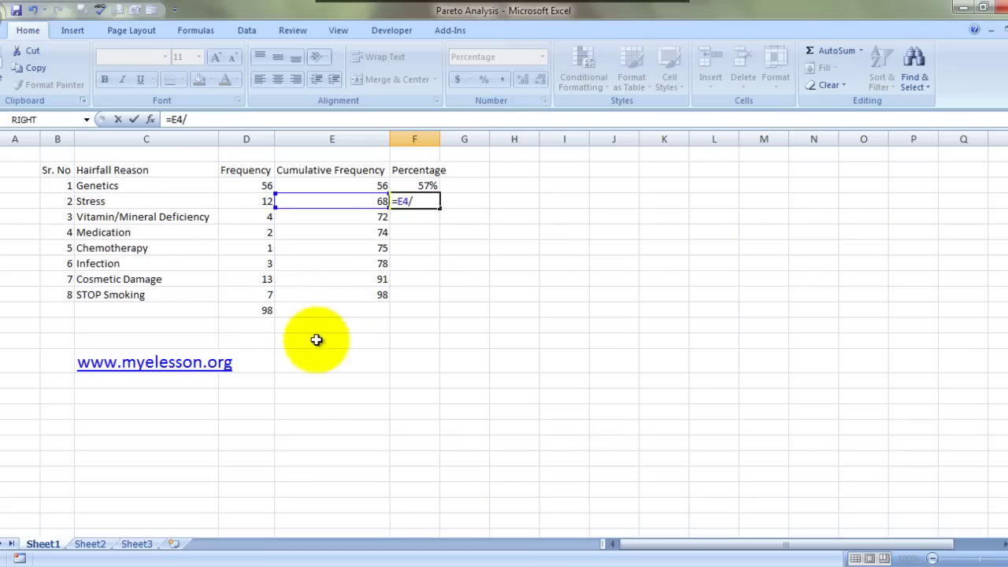
{"action": "left_click", "coordinate": [249, 309]}
{"action": "key", "text": "Return"}
Make the total reference absolute as $D$11 in the percentage formula
{"action": "key", "text": "Up"}
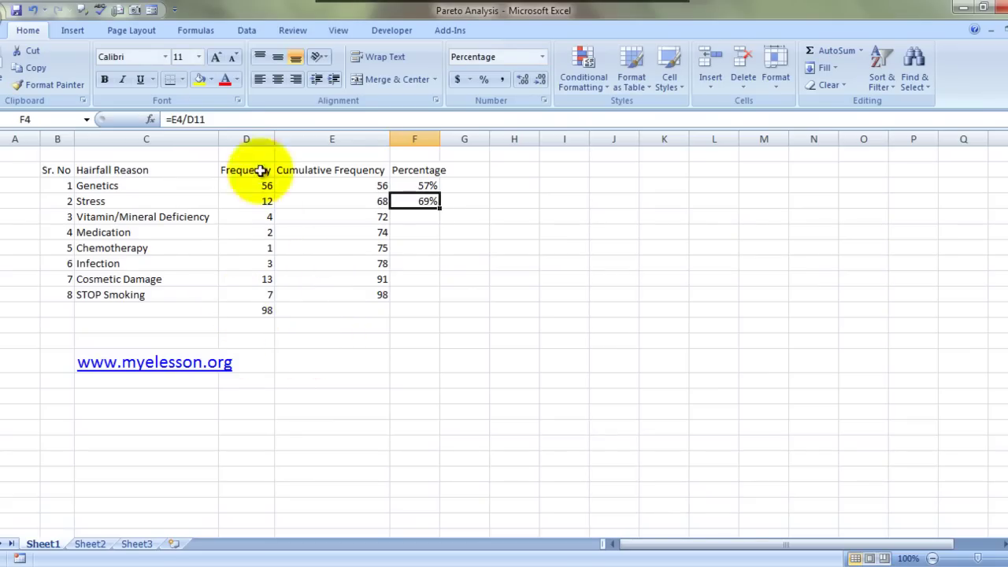
{"action": "double_click", "coordinate": [221, 114]}
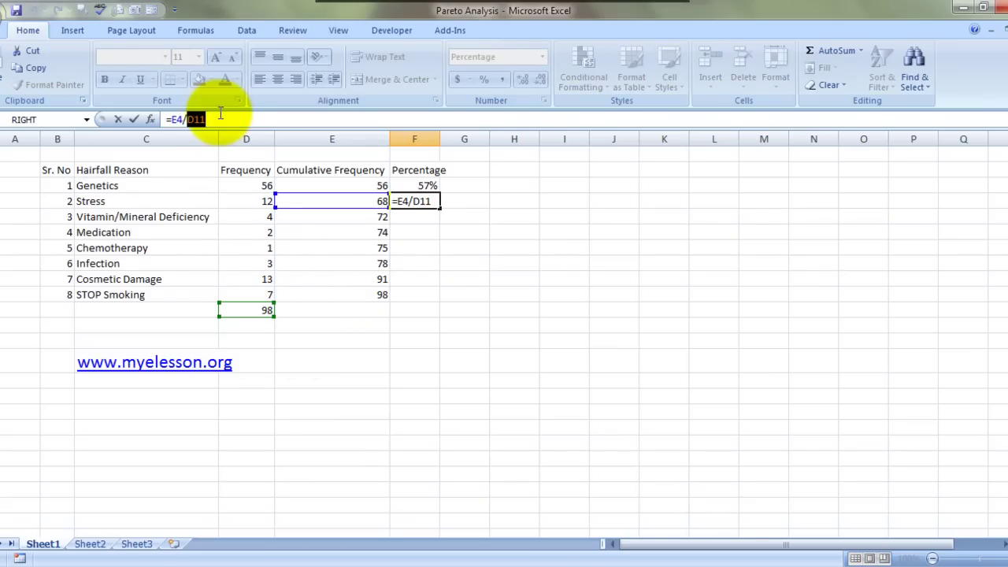
{"action": "key", "text": "F5"}
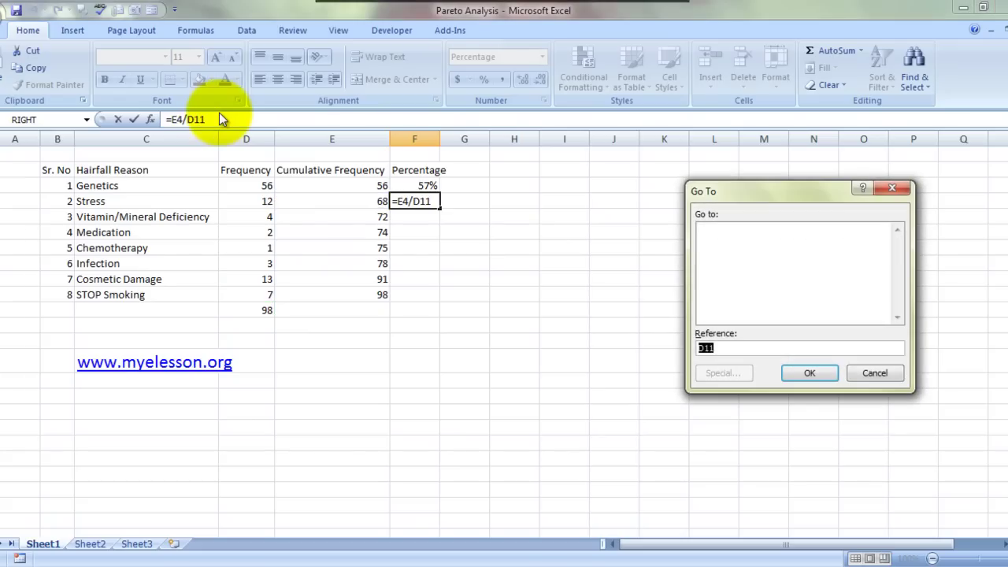
{"action": "key", "text": "Escape"}
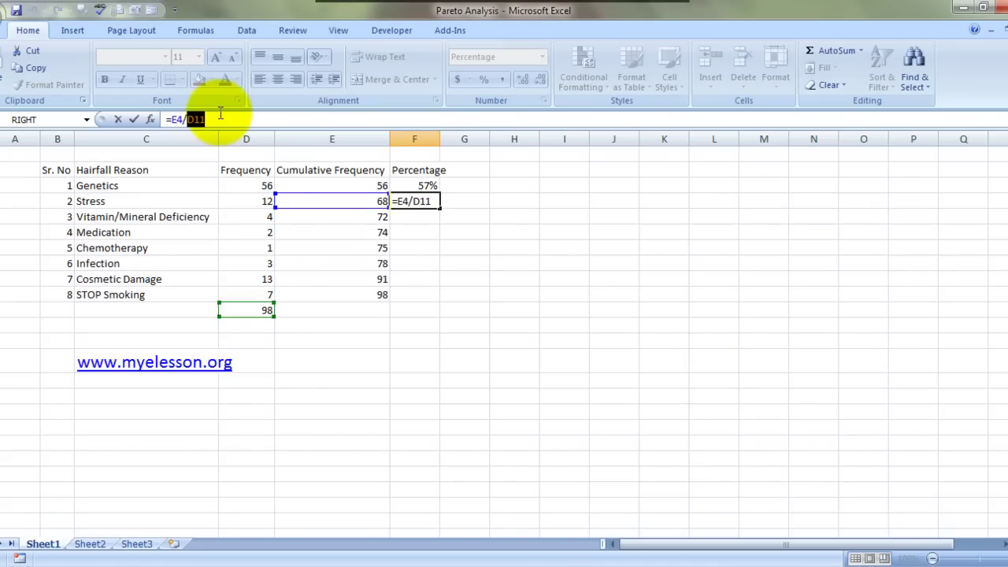
{"action": "key", "text": "F4"}
{"action": "key", "text": "Return"}
Copy the percentage formula down through row 10, ending at 100%
{"action": "key", "text": "Up"}
{"action": "key", "text": "ctrl+c"}
{"action": "key", "text": "shift+Down"}
{"action": "key", "text": "shift+Down"}
{"action": "key", "text": "shift+Down"}
{"action": "key", "text": "shift+Down"}
{"action": "key", "text": "shift+Down"}
{"action": "key", "text": "shift+Down"}
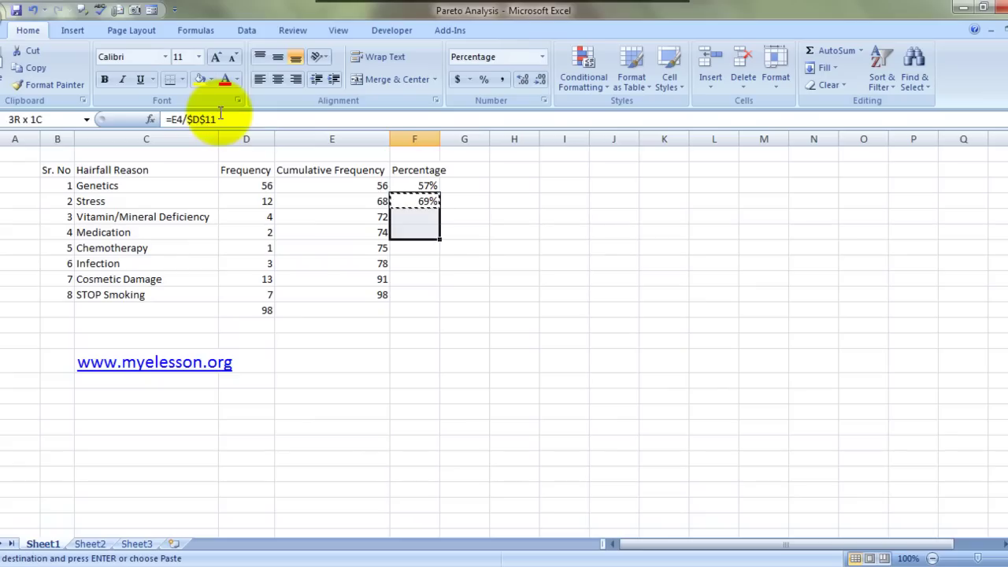
{"action": "key", "text": "ctrl+v"}
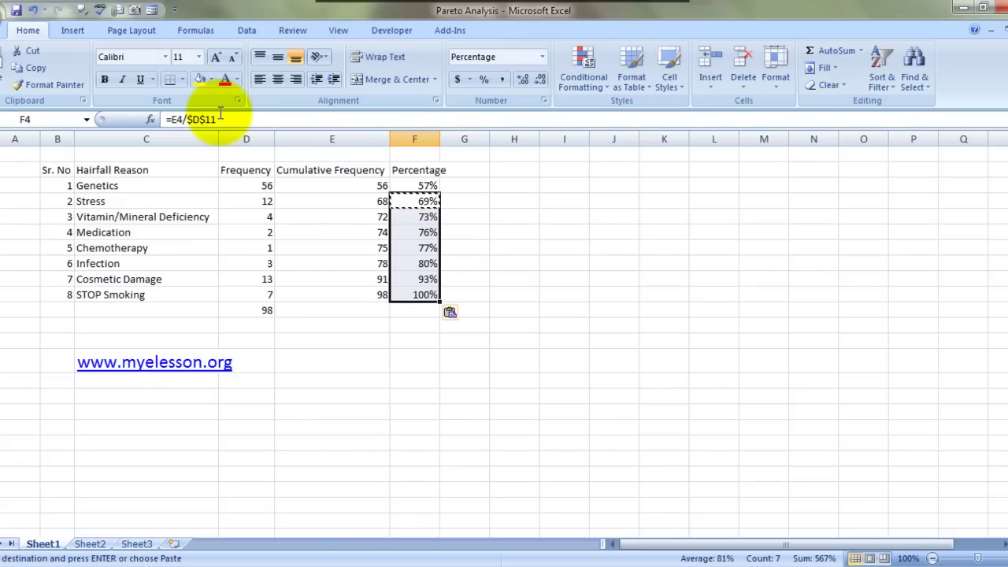
{"action": "key", "text": "Escape"}
Select the whole table from the Sr. No header to F10
{"action": "key", "text": "Right"}
{"action": "key", "text": "Left"}
{"action": "key", "text": "Up"}
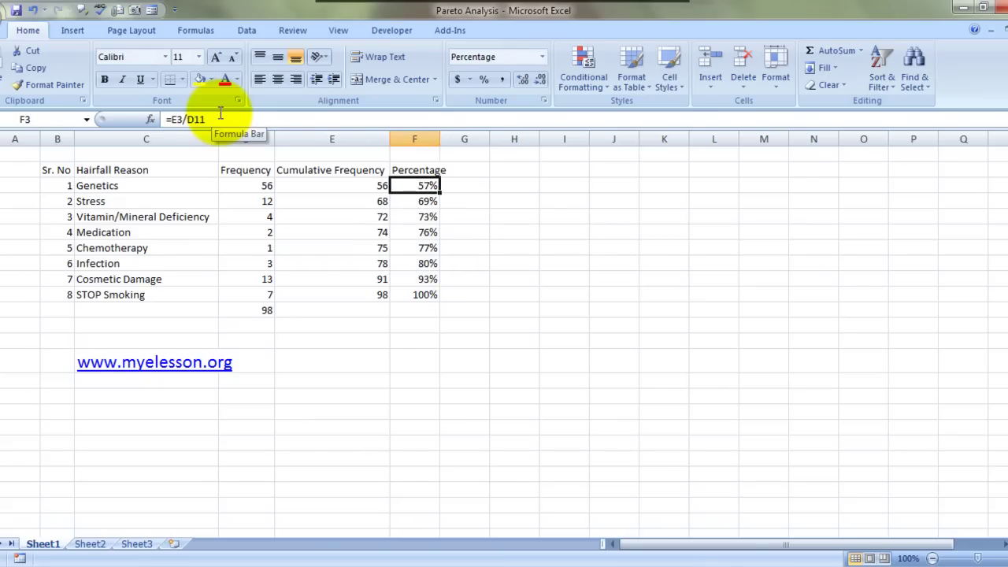
{"action": "key", "text": "Left"}
{"action": "key", "text": "Left"}
{"action": "key", "text": "Left"}
{"action": "key", "text": "Left"}
{"action": "key", "text": "Up"}
{"action": "key", "text": "shift+Right"}
{"action": "key", "text": "shift+Right"}
{"action": "key", "text": "shift+Right"}
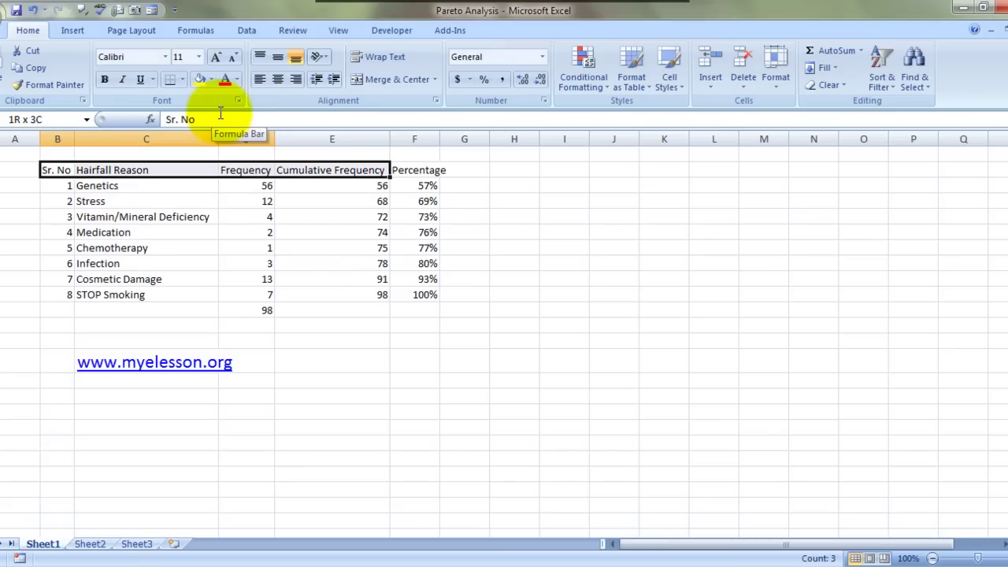
{"action": "key", "text": "shift+Right"}
{"action": "key", "text": "shift+Down"}
{"action": "key", "text": "shift+Down"}
{"action": "key", "text": "shift+Down"}
{"action": "key", "text": "shift+Down"}
{"action": "key", "text": "shift+Down"}
{"action": "key", "text": "shift+Down"}
{"action": "key", "text": "shift+Down"}
{"action": "key", "text": "shift+Down"}
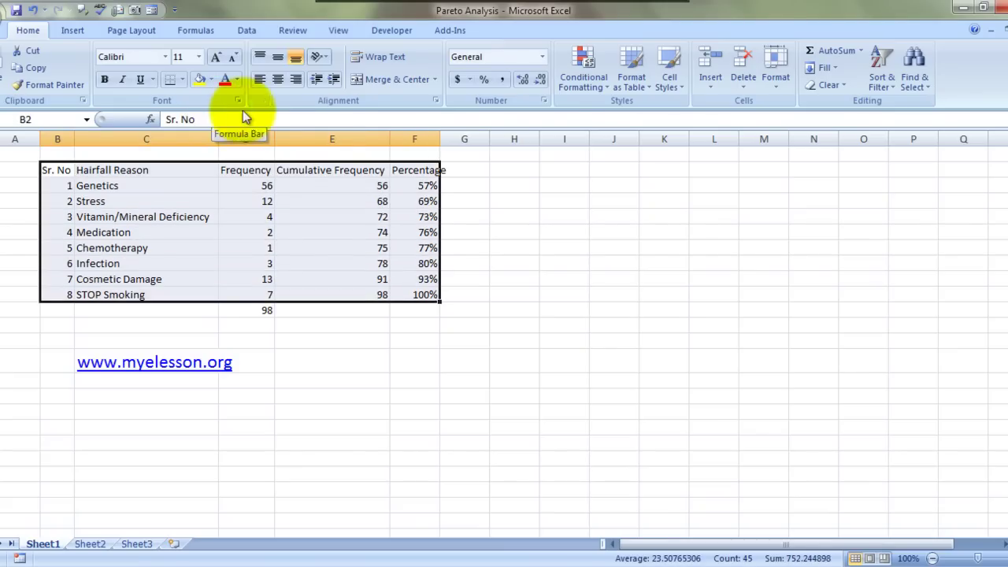
Custom-sort the table by Frequency, largest to smallest, putting Genetics (56) first
{"action": "left_click", "coordinate": [883, 91]}
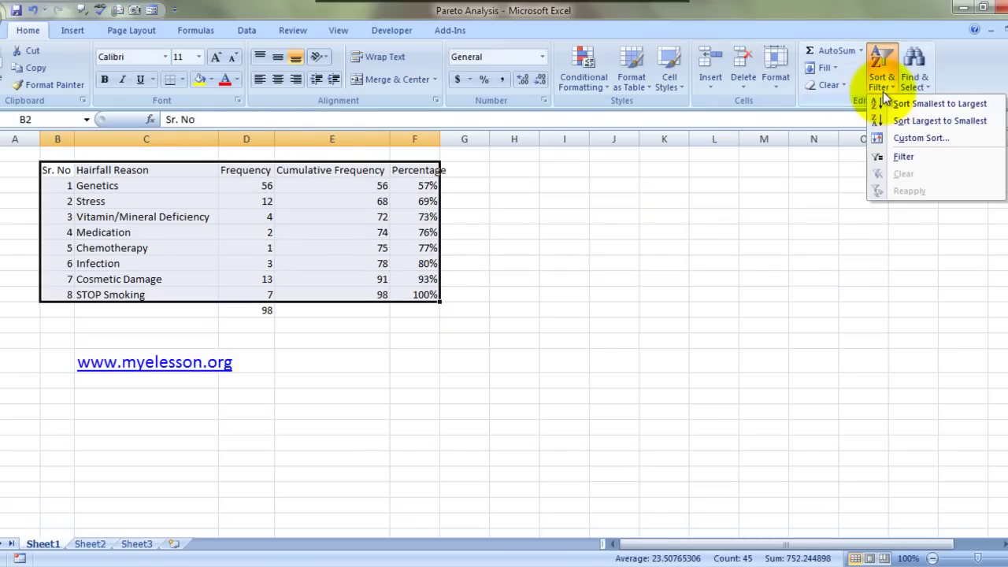
{"action": "left_click", "coordinate": [916, 141]}
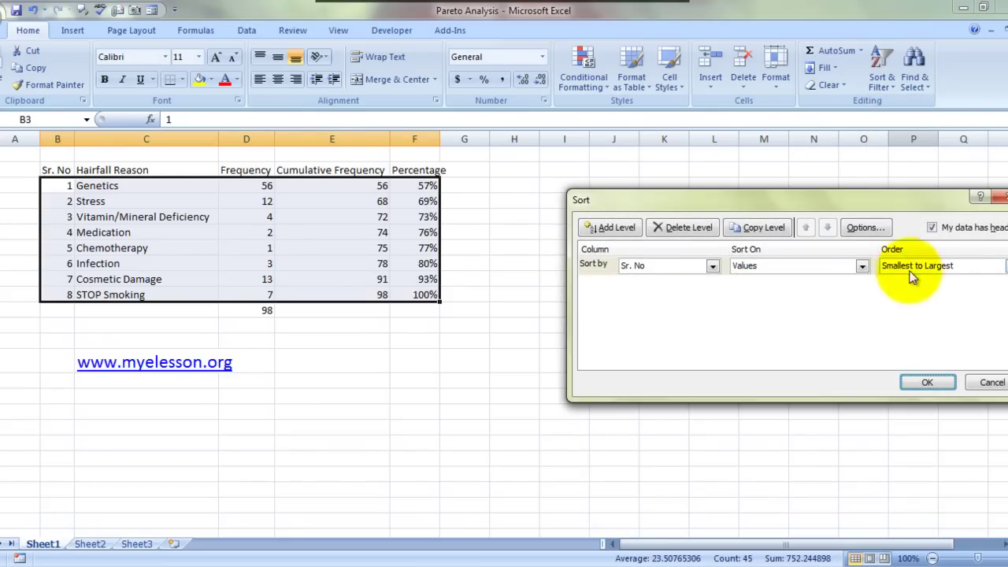
{"action": "left_click", "coordinate": [712, 268]}
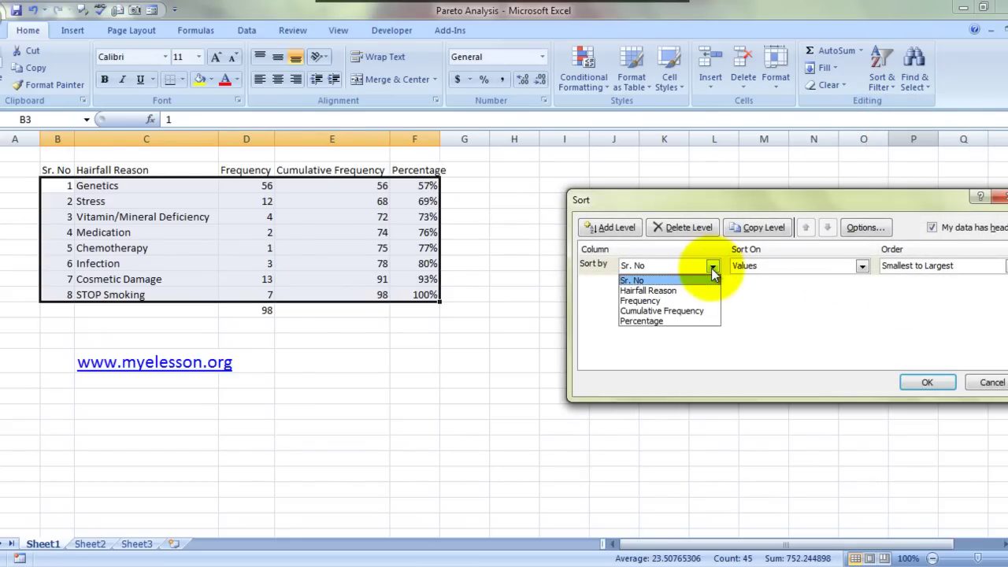
{"action": "left_click", "coordinate": [651, 302]}
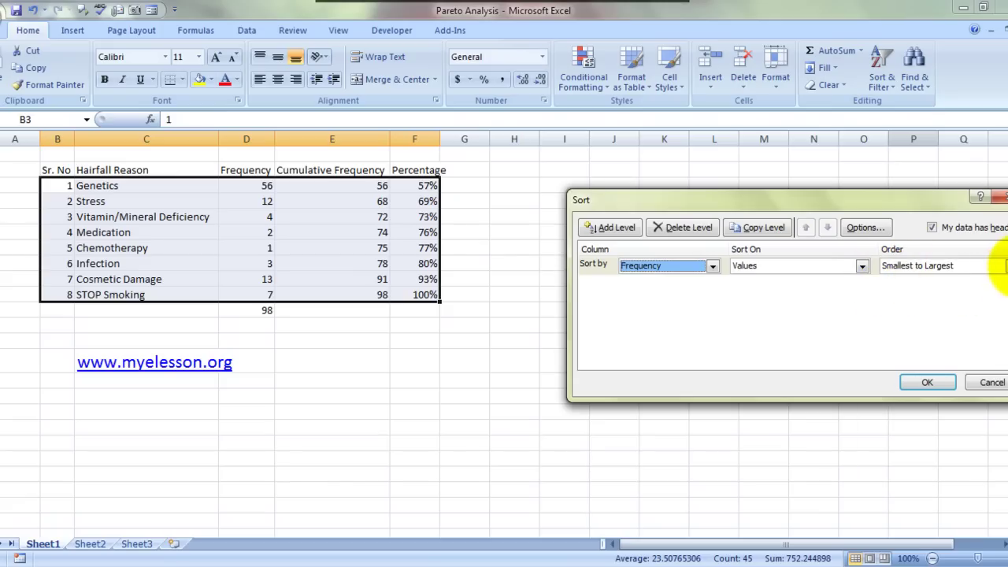
{"action": "left_click", "coordinate": [970, 268]}
{"action": "left_click", "coordinate": [953, 290]}
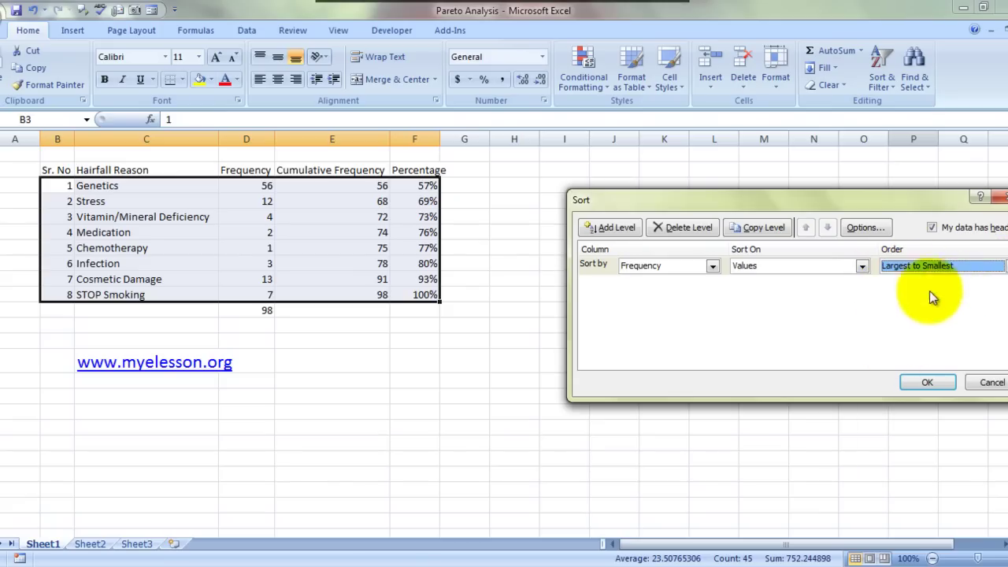
{"action": "left_click", "coordinate": [924, 382]}
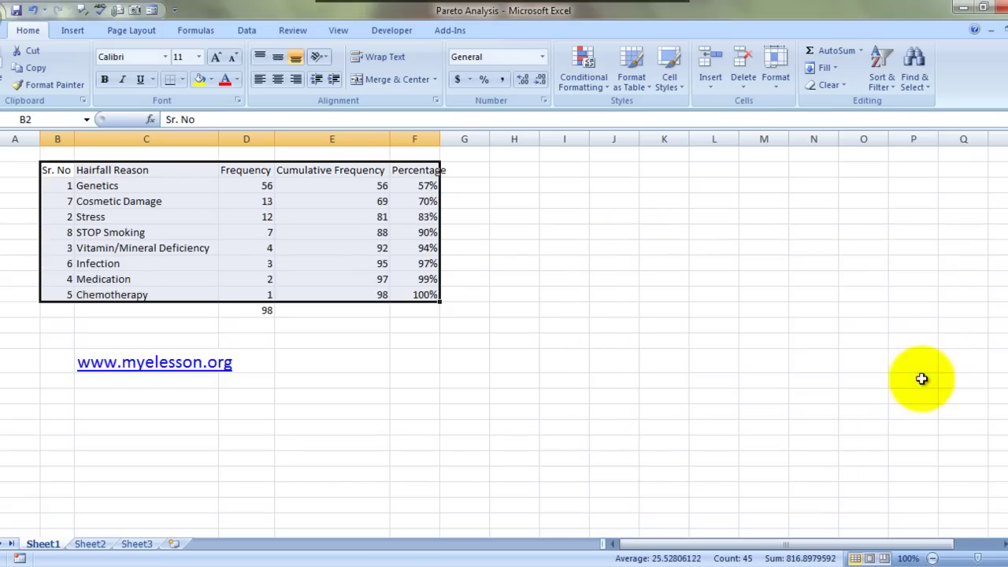
{"action": "left_click", "coordinate": [652, 345]}
{"action": "key", "text": "Left"}
{"action": "key", "text": "Left"}
{"action": "key", "text": "Up"}
{"action": "key", "text": "Up"}
{"action": "key", "text": "Up"}
{"action": "key", "text": "Up"}
{"action": "key", "text": "Left"}
{"action": "key", "text": "Left"}
{"action": "key", "text": "Left"}
{"action": "key", "text": "Up"}
{"action": "key", "text": "Up"}
{"action": "key", "text": "Up"}
{"action": "key", "text": "Up"}
{"action": "key", "text": "Up"}
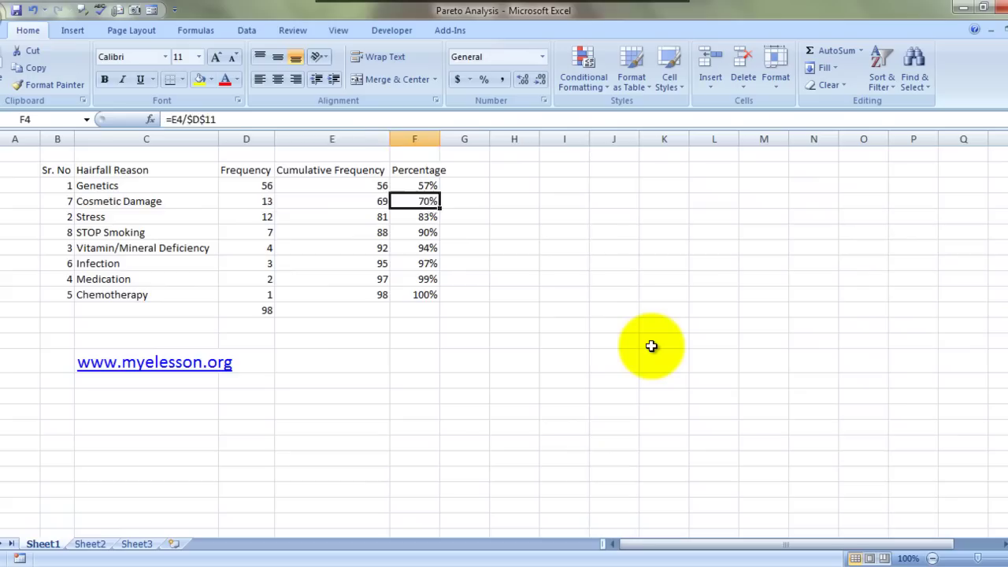
{"action": "key", "text": "Left"}
{"action": "key", "text": "Left"}
{"action": "key", "text": "Left"}
{"action": "key", "text": "Up"}
{"action": "key", "text": "Up"}
{"action": "key", "text": "Right"}
{"action": "key", "text": "Down"}
{"action": "key", "text": "Left"}
{"action": "key", "text": "Left"}
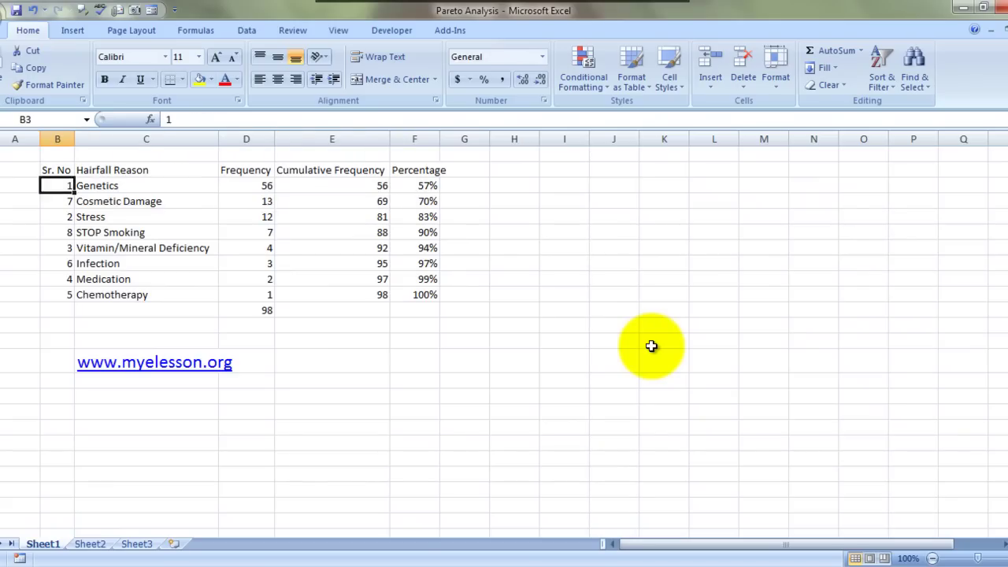
{"action": "key", "text": "Right"}
{"action": "key", "text": "Right"}
{"action": "key", "text": "Right"}
{"action": "key", "text": "Right"}
{"action": "key", "text": "shift+Down"}
{"action": "key", "text": "shift+Down"}
{"action": "key", "text": "shift+Left"}
{"action": "key", "text": "shift+Left"}
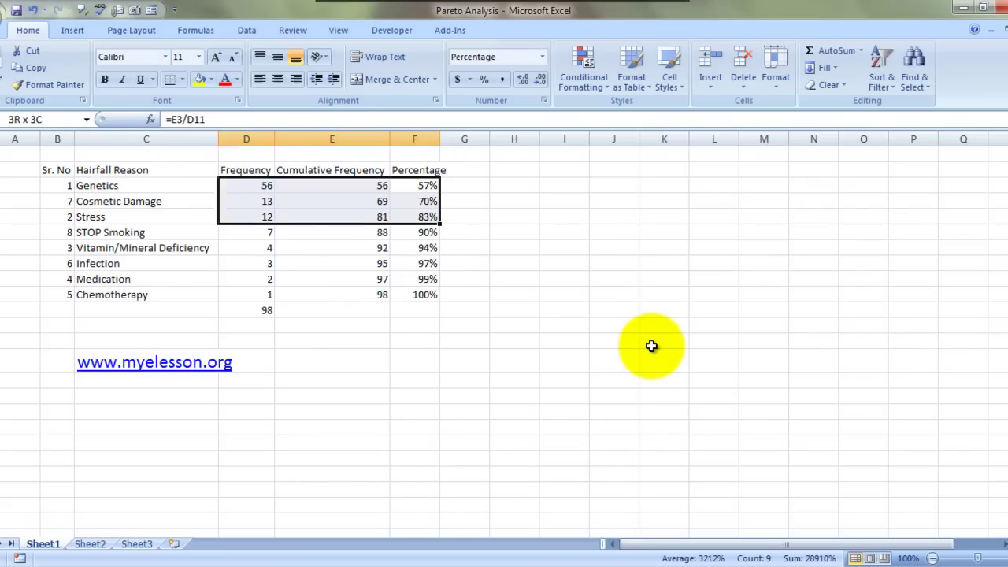
{"action": "key", "text": "shift+Left"}
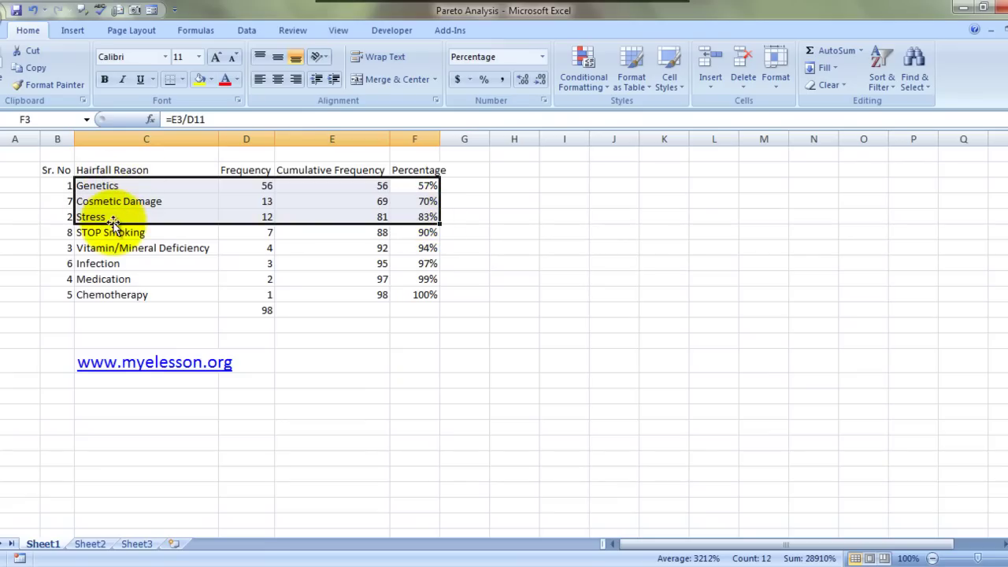
{"action": "key", "text": "Right"}
{"action": "key", "text": "Right"}
{"action": "key", "text": "Right"}
{"action": "key", "text": "Right"}
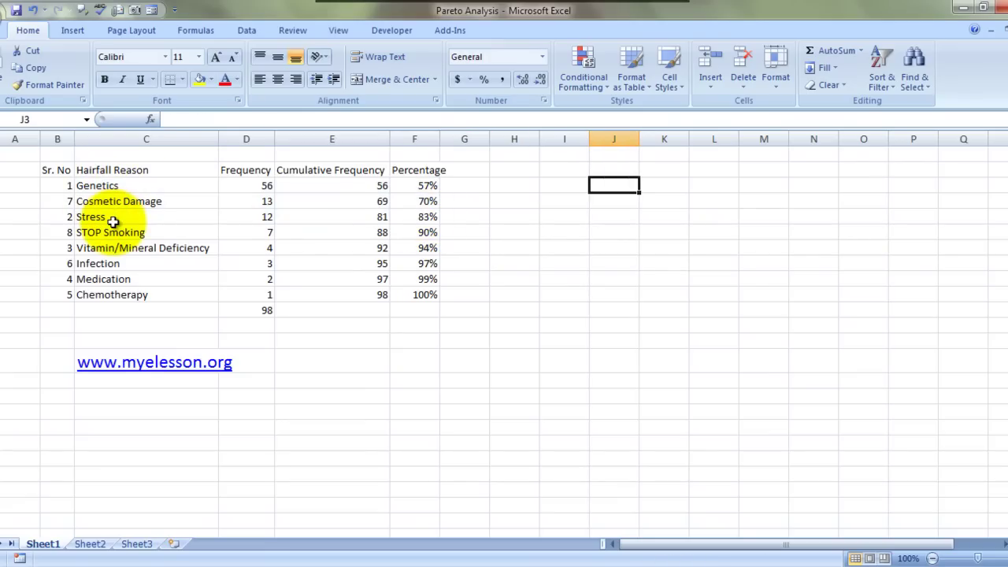
{"action": "key", "text": "Left"}
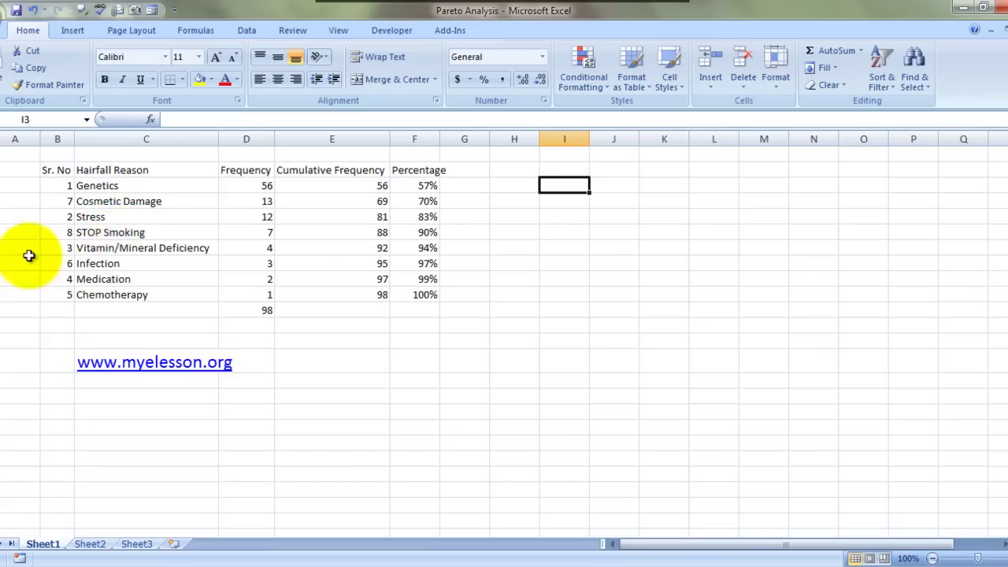
Insert an empty clustered column chart and move it to the right of the table
{"action": "left_click", "coordinate": [79, 30]}
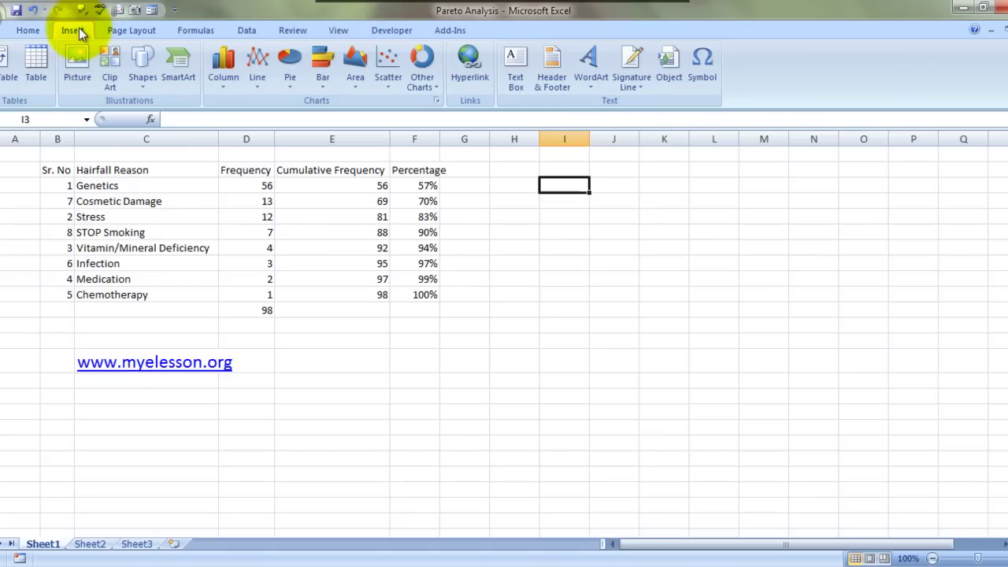
{"action": "left_click", "coordinate": [225, 71]}
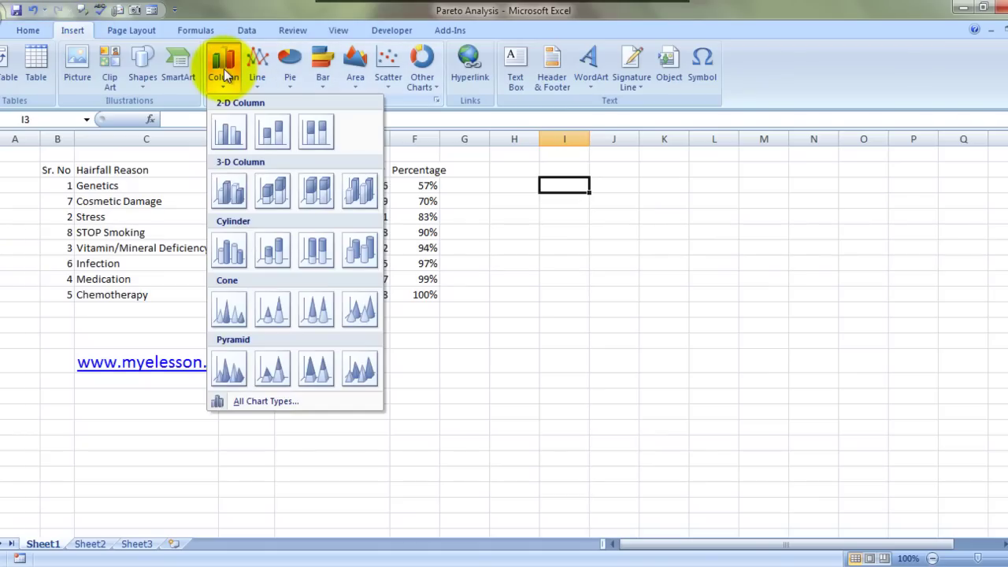
{"action": "left_click", "coordinate": [224, 135]}
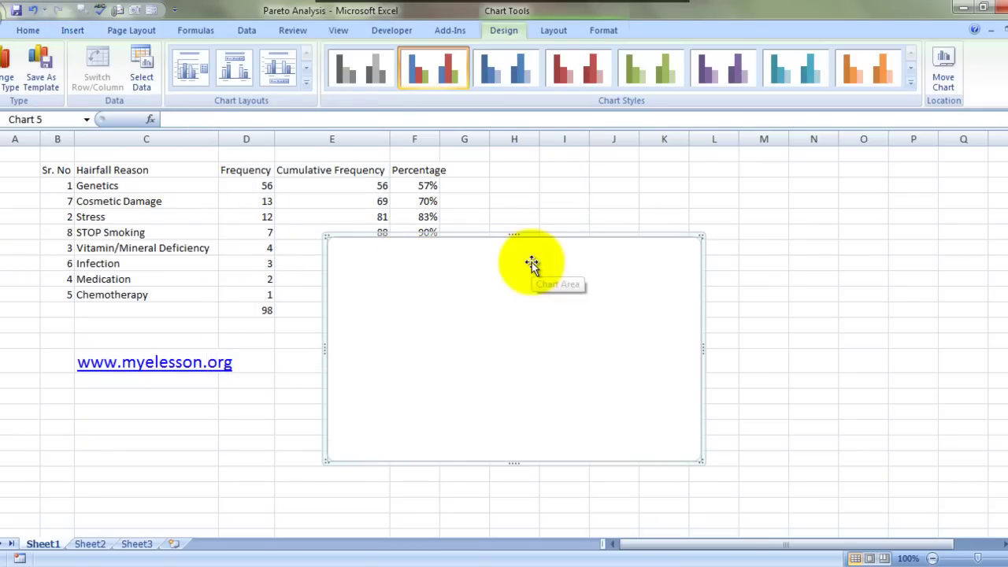
{"action": "left_click_drag", "start_coordinate": [528, 262], "coordinate": [693, 190]}
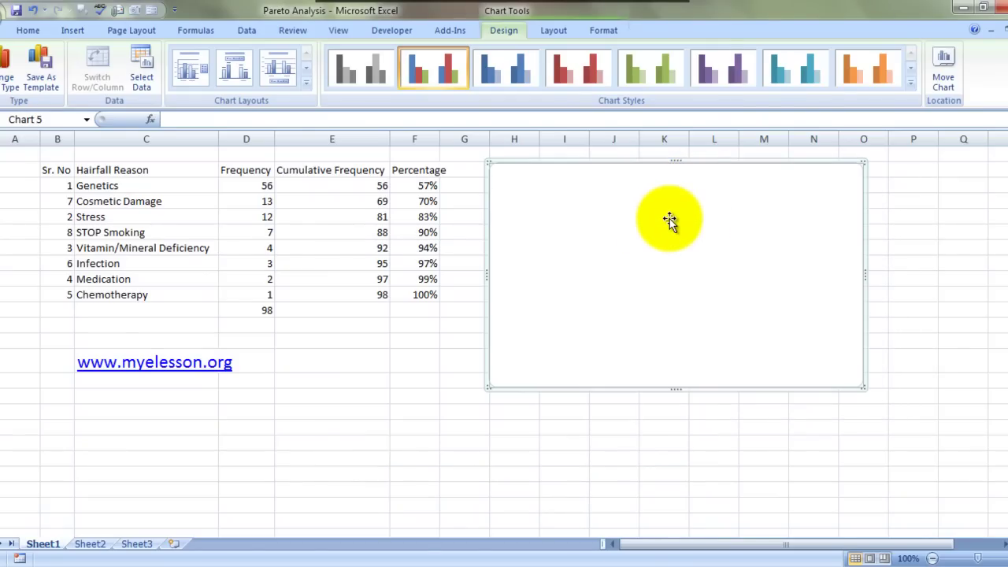
Set the chart data range to C2:D10 plus F2:F10 in Select Data
{"action": "right_click", "coordinate": [669, 218]}
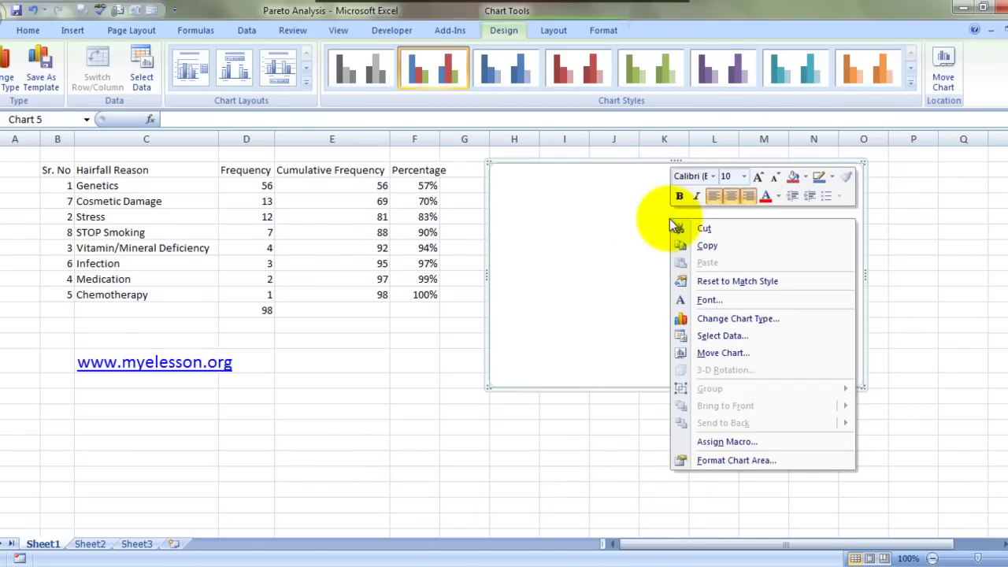
{"action": "left_click", "coordinate": [731, 335]}
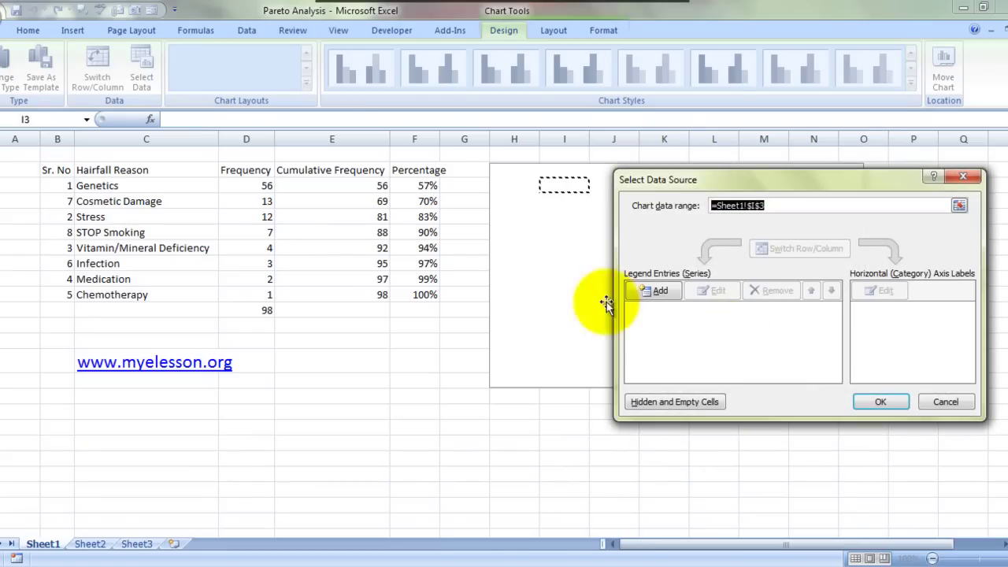
{"action": "left_click", "coordinate": [137, 170]}
{"action": "key", "text": "shift+Right"}
{"action": "key", "text": "shift+Down"}
{"action": "key", "text": "shift+Down"}
{"action": "key", "text": "shift+Down"}
{"action": "key", "text": "shift+Down"}
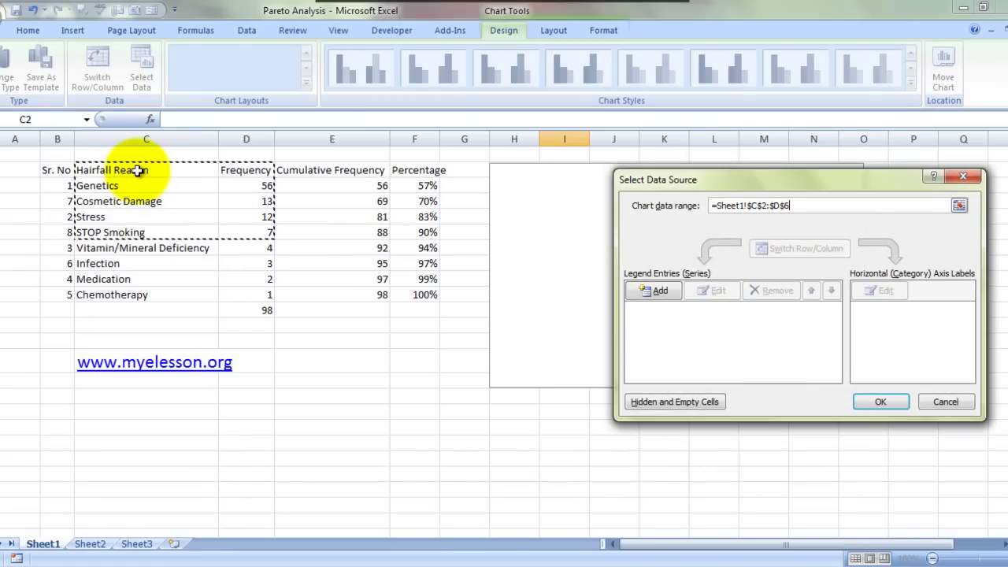
{"action": "key", "text": "shift+Down"}
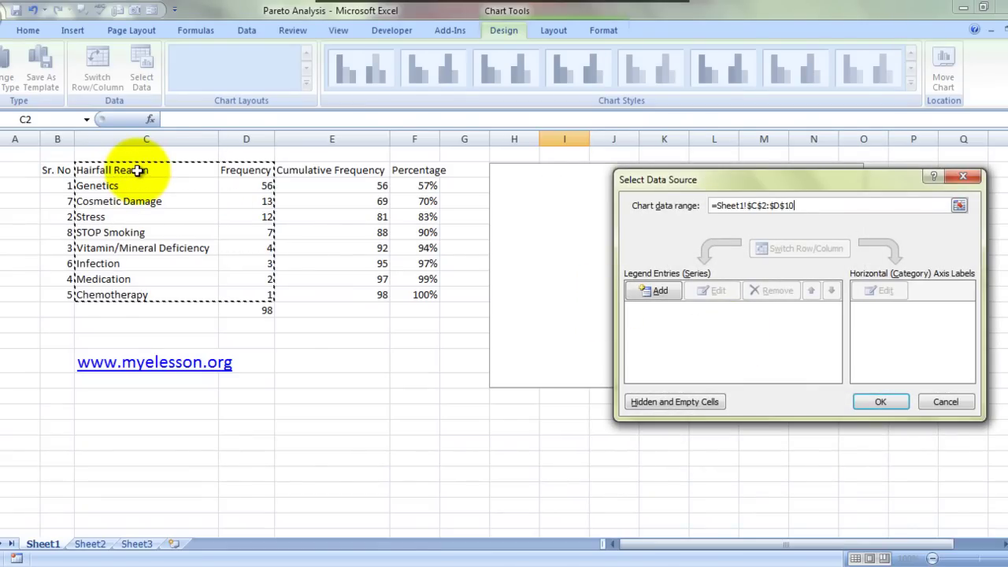
{"action": "type", "text": ","}
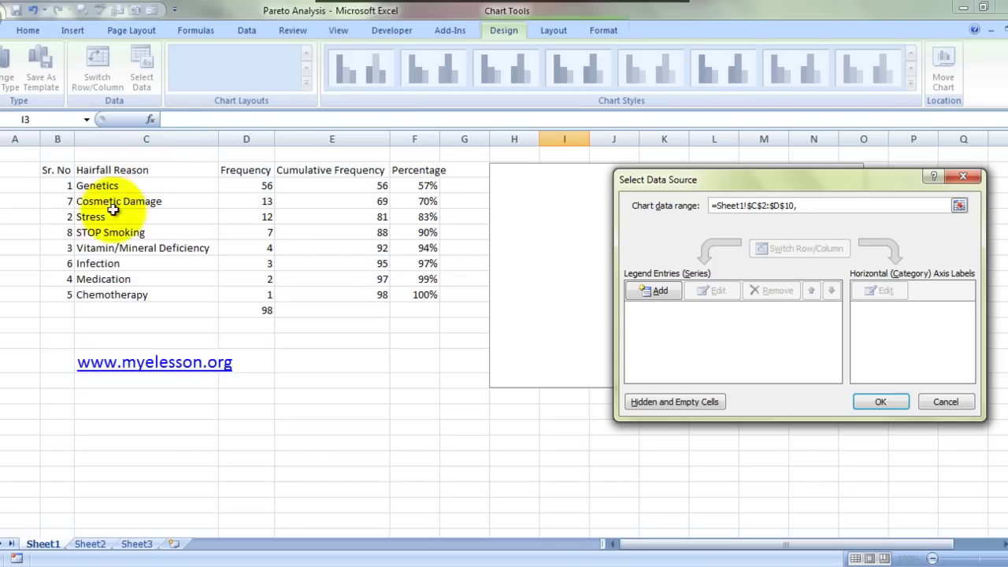
{"action": "left_click_drag", "start_coordinate": [424, 170], "coordinate": [425, 180]}
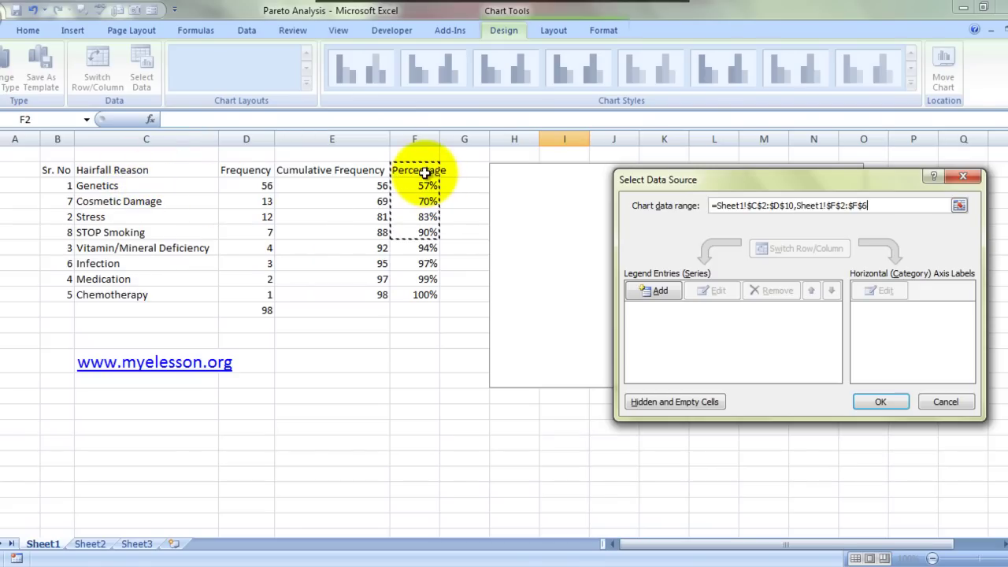
{"action": "key", "text": "shift+Down"}
{"action": "key", "text": "Return"}
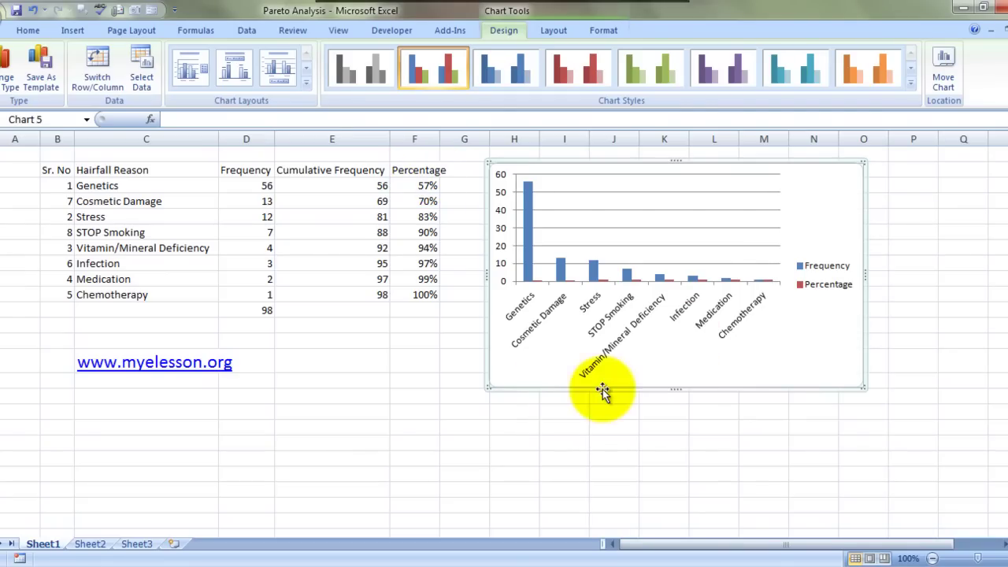
Try Line with Markers on the plot area, then undo when the whole chart turns into lines
{"action": "left_click", "coordinate": [605, 280]}
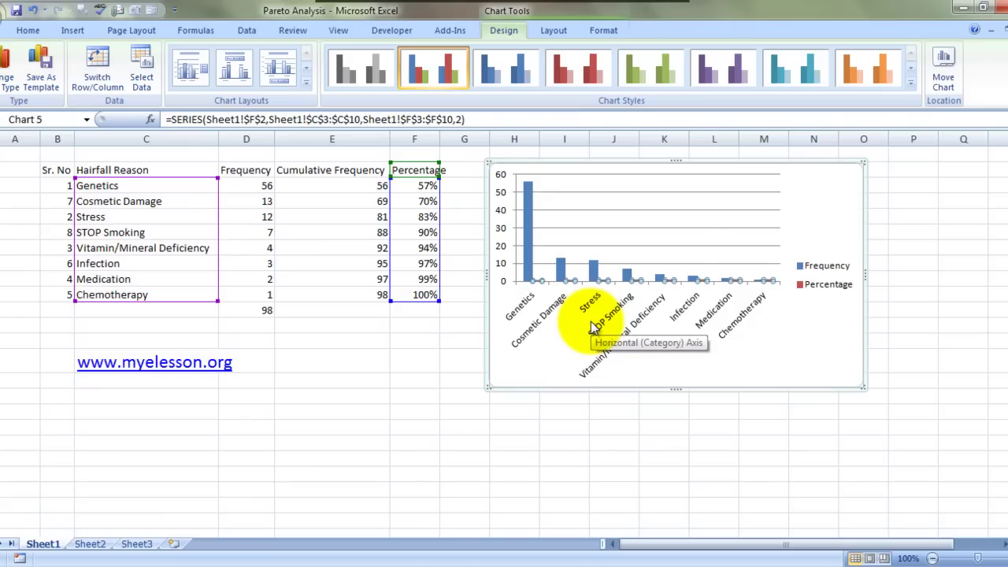
{"action": "right_click", "coordinate": [676, 230]}
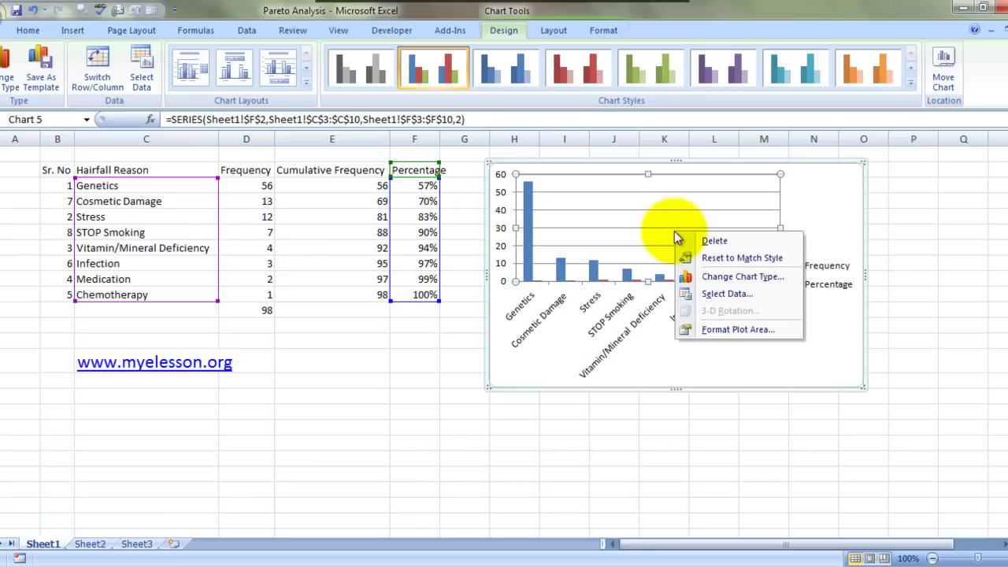
{"action": "left_click", "coordinate": [735, 278]}
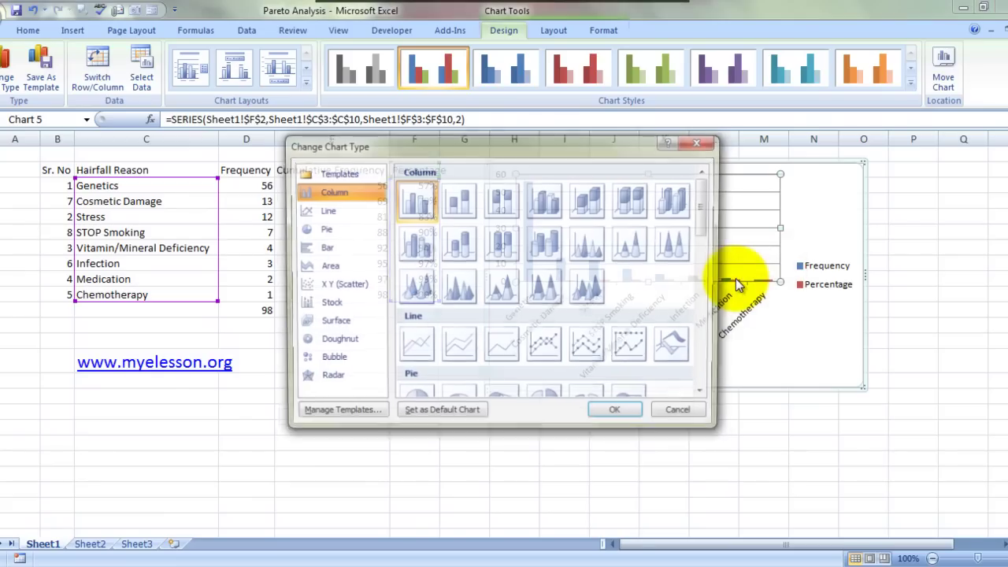
{"action": "left_click", "coordinate": [549, 347]}
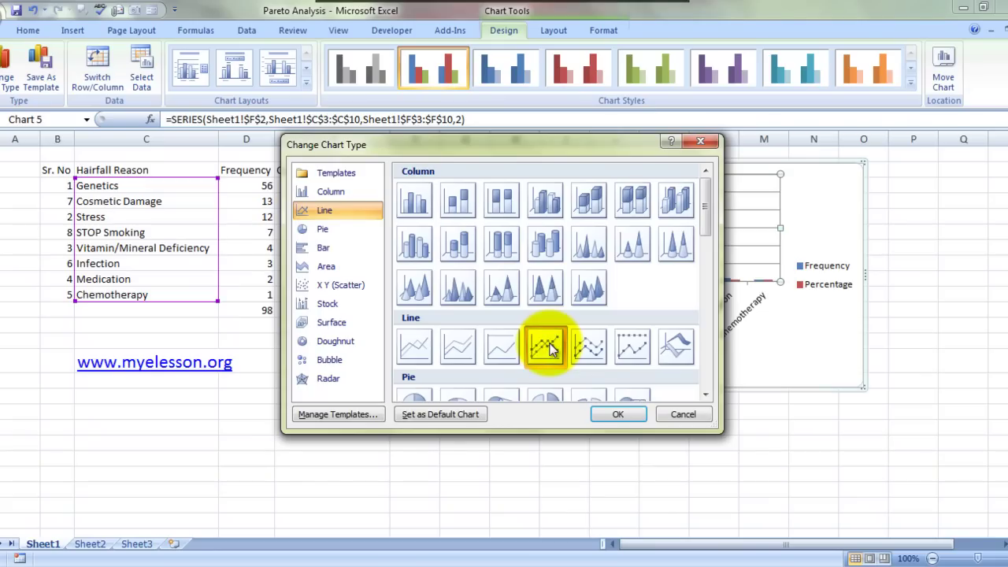
{"action": "left_click", "coordinate": [611, 416]}
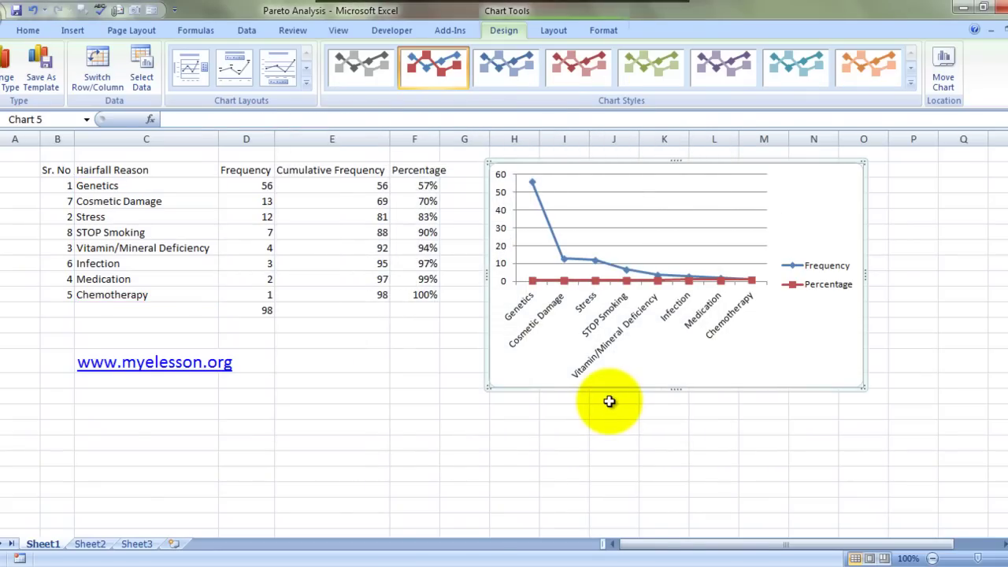
{"action": "key", "text": "ctrl+z"}
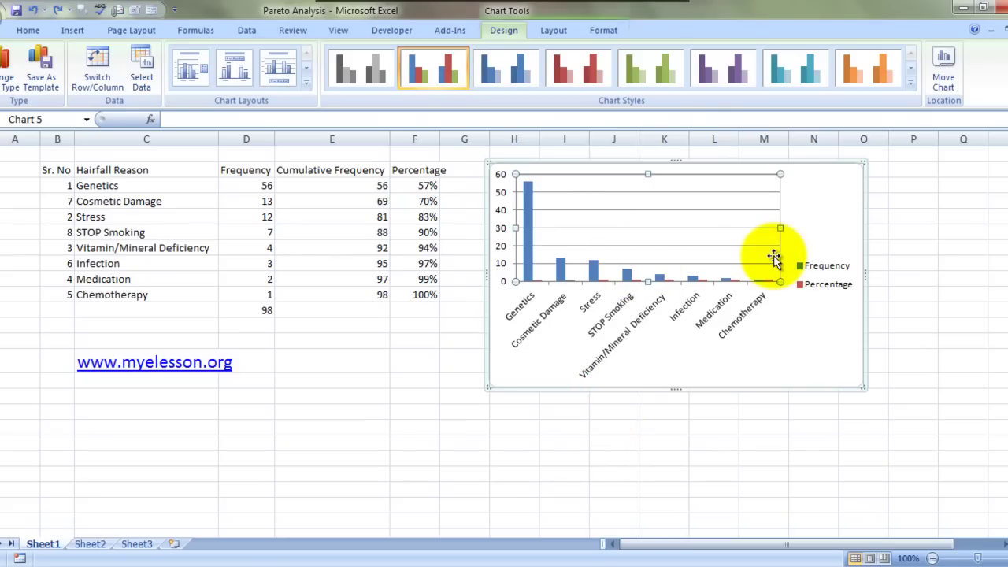
Change only the Percentage series to Line with Markers, leaving Frequency as columns
{"action": "left_click", "coordinate": [804, 246]}
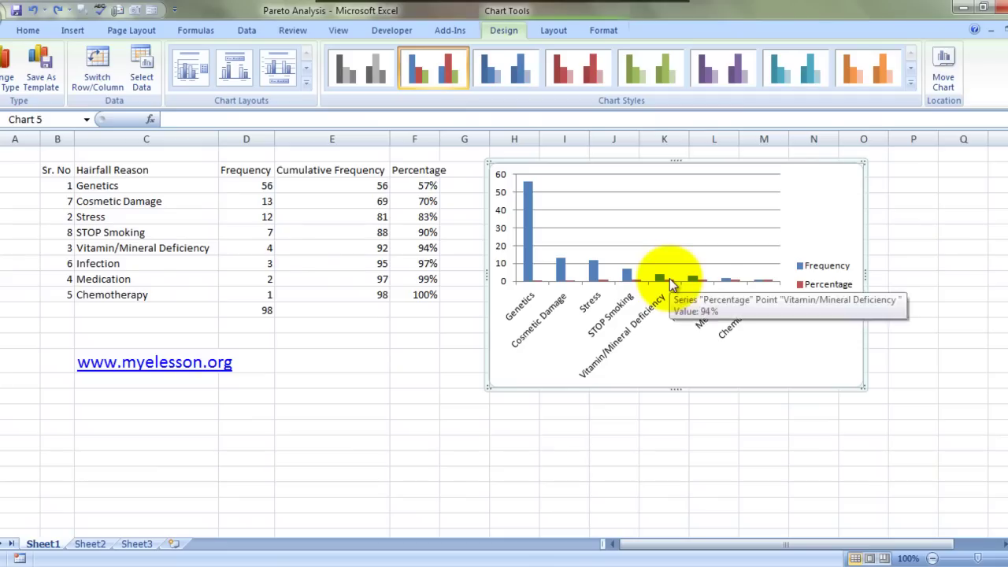
{"action": "left_click", "coordinate": [670, 280]}
{"action": "right_click", "coordinate": [672, 286]}
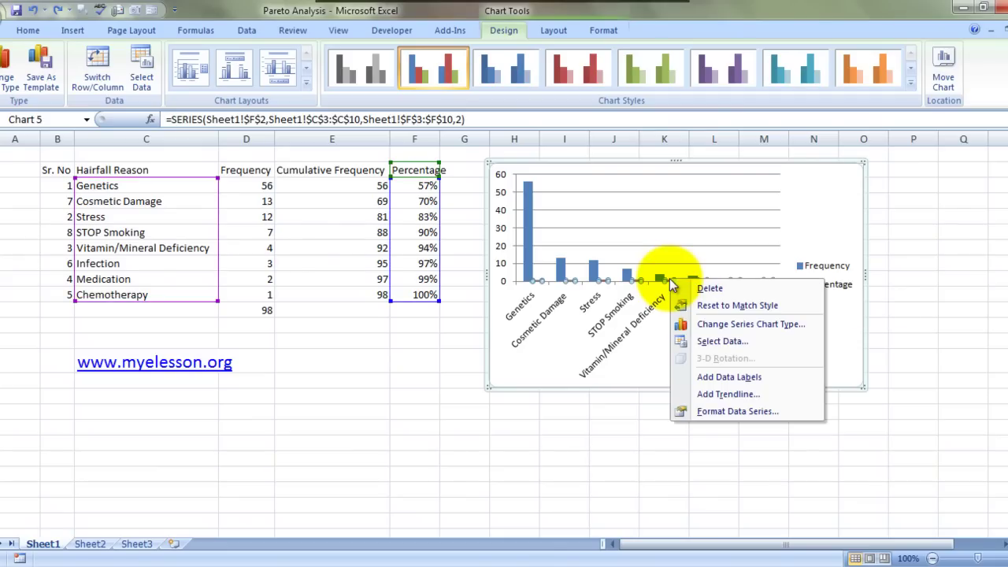
{"action": "left_click", "coordinate": [737, 325]}
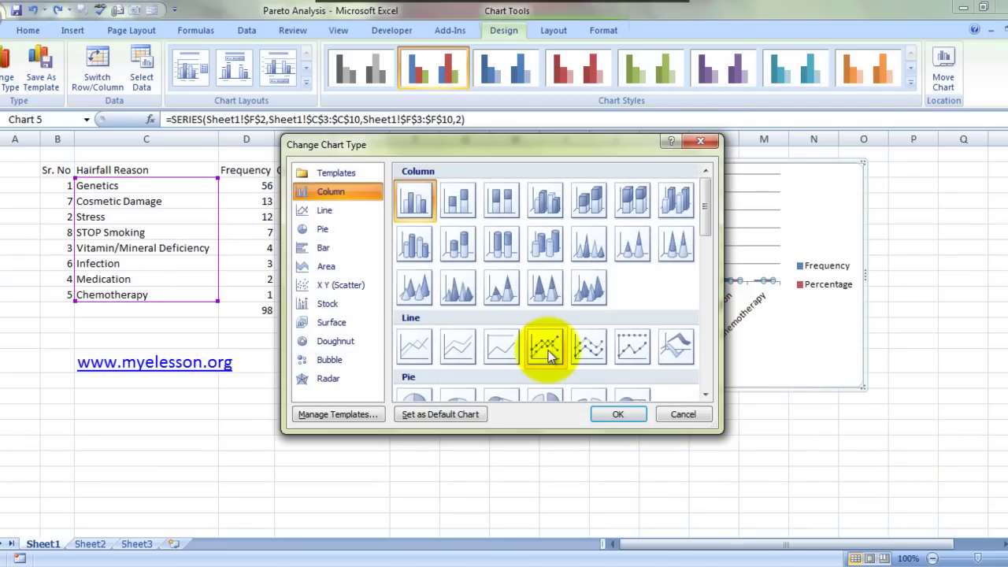
{"action": "left_click", "coordinate": [549, 350]}
{"action": "left_click", "coordinate": [618, 413]}
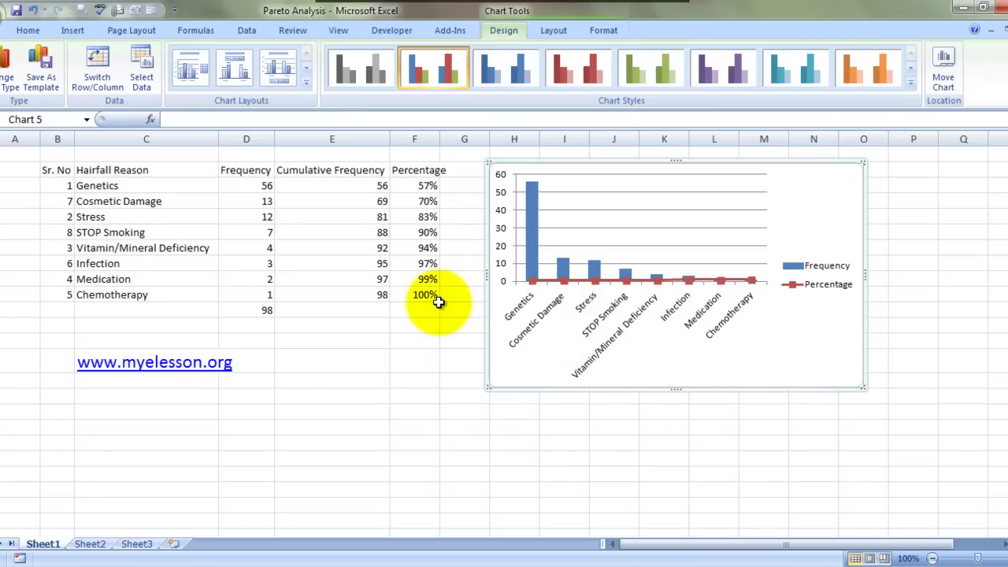
{"action": "left_click", "coordinate": [608, 280]}
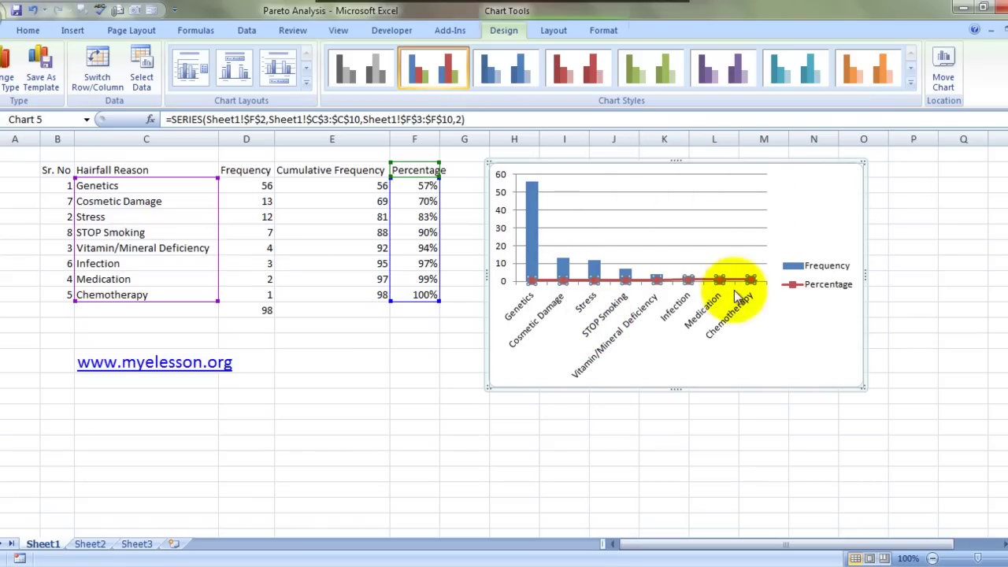
{"action": "right_click", "coordinate": [679, 329]}
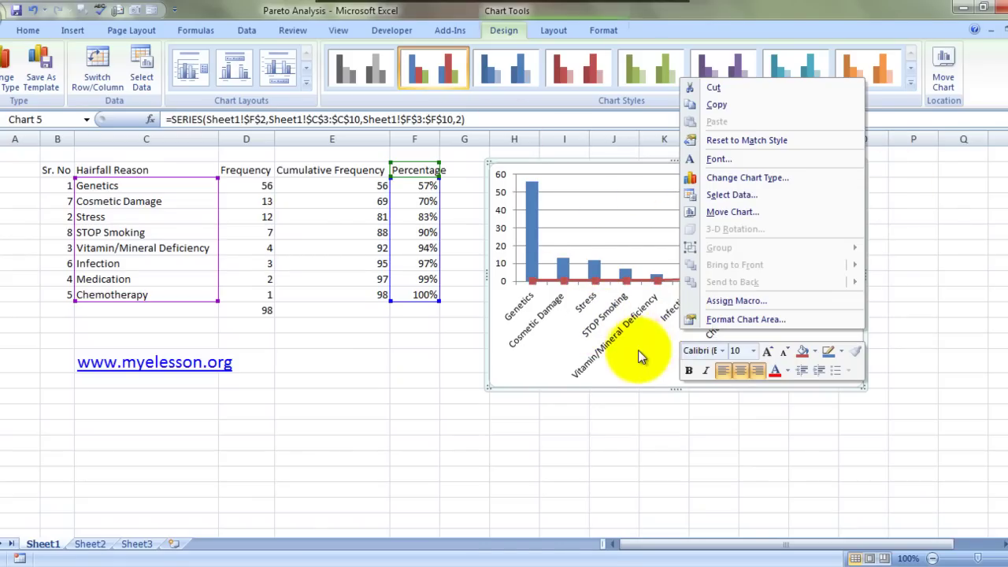
{"action": "left_click", "coordinate": [961, 280]}
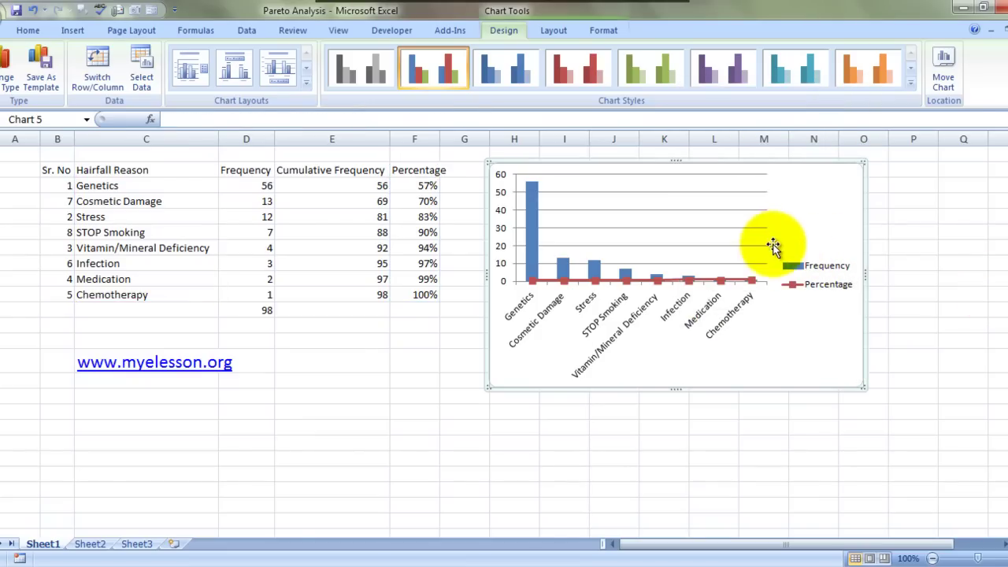
{"action": "right_click", "coordinate": [772, 241]}
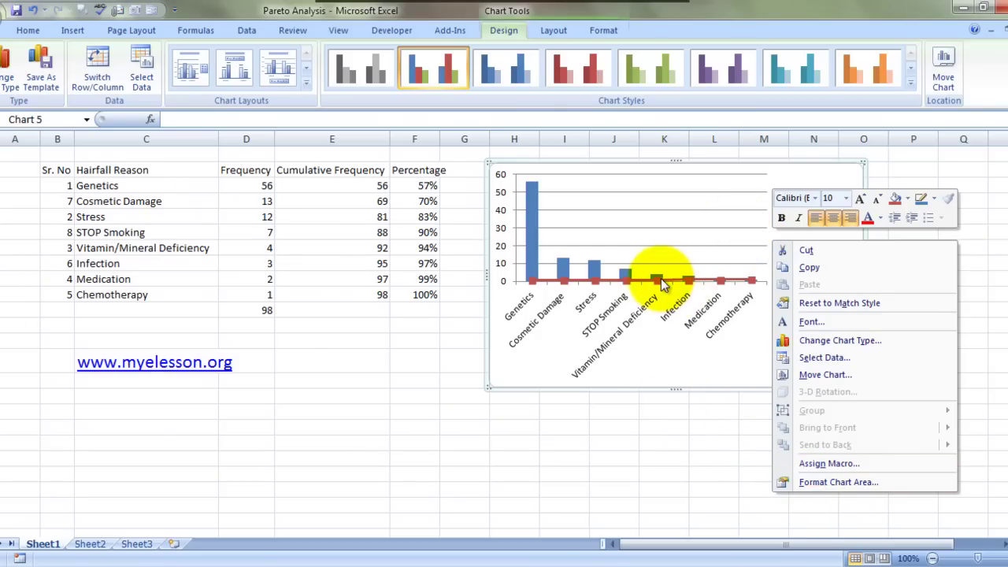
{"action": "key", "text": "Escape"}
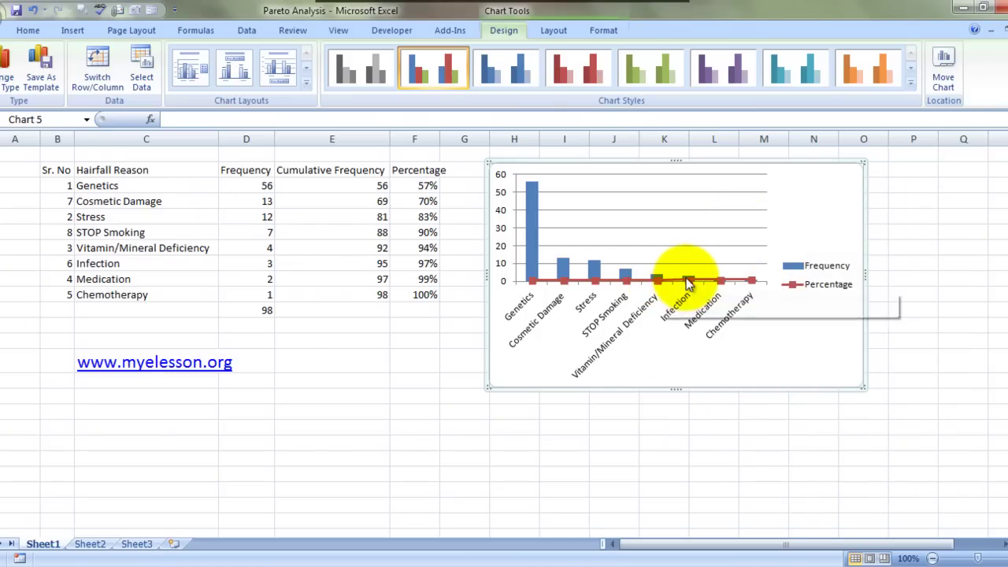
{"action": "left_click", "coordinate": [688, 282]}
{"action": "right_click", "coordinate": [688, 282]}
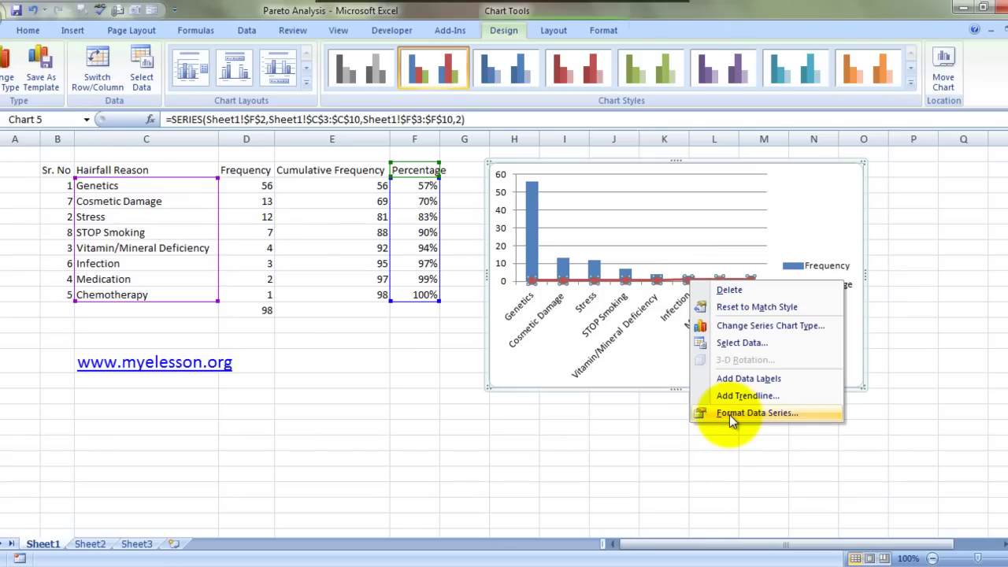
{"action": "key", "text": "Escape"}
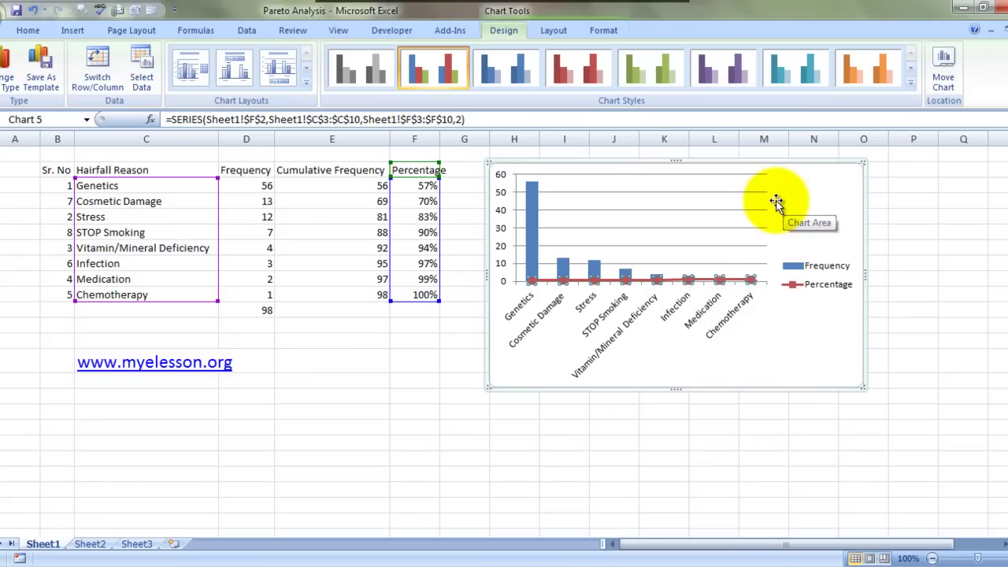
{"action": "right_click", "coordinate": [500, 205]}
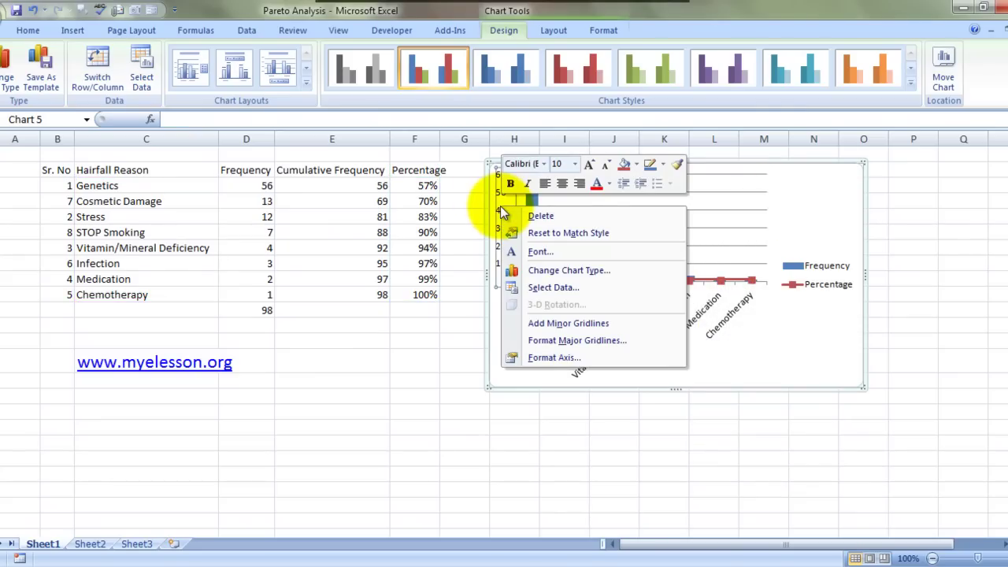
{"action": "left_click", "coordinate": [555, 358]}
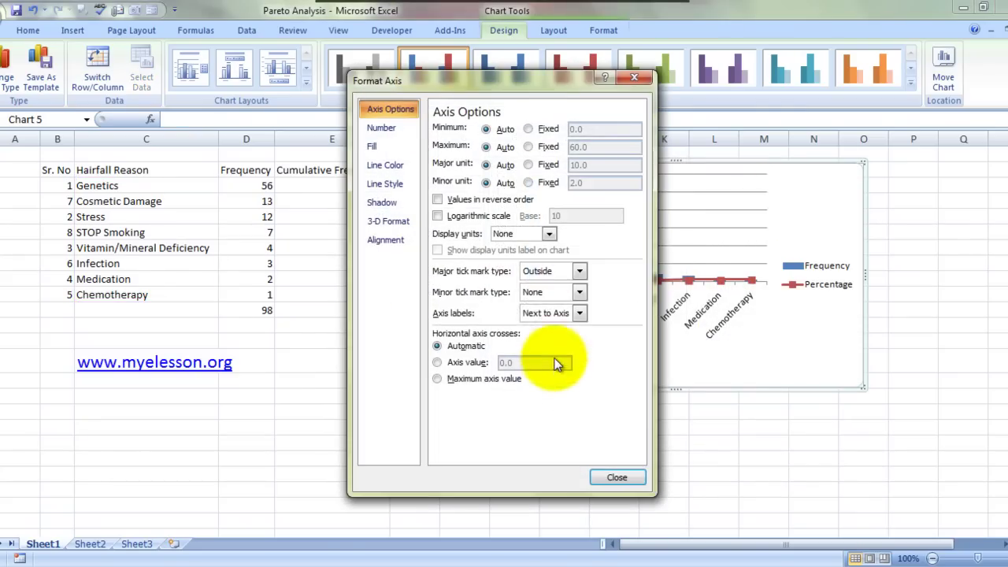
{"action": "key", "text": "Escape"}
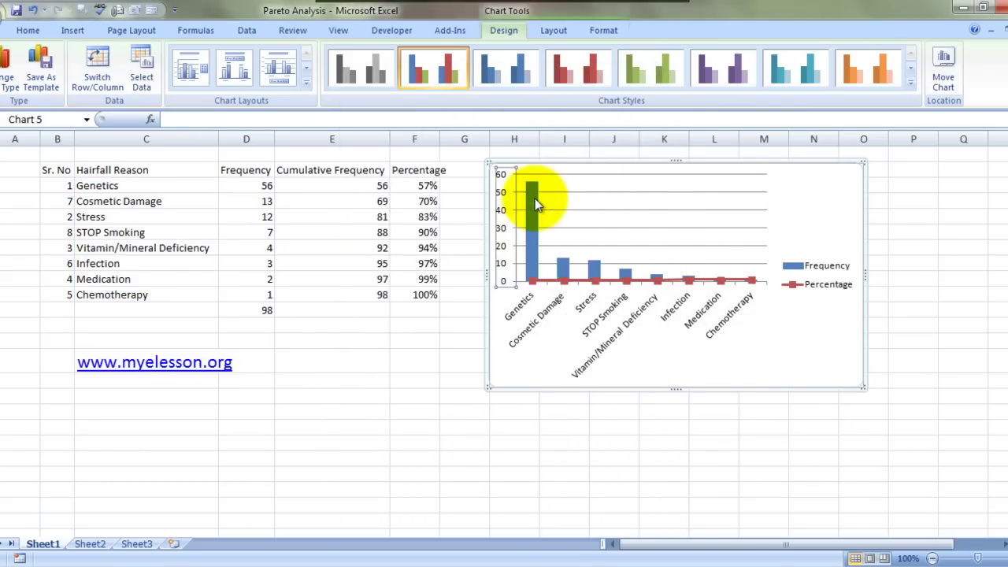
Plot the Percentage series on a Secondary Axis in Format Data Series
{"action": "left_click", "coordinate": [626, 282]}
{"action": "right_click", "coordinate": [628, 284]}
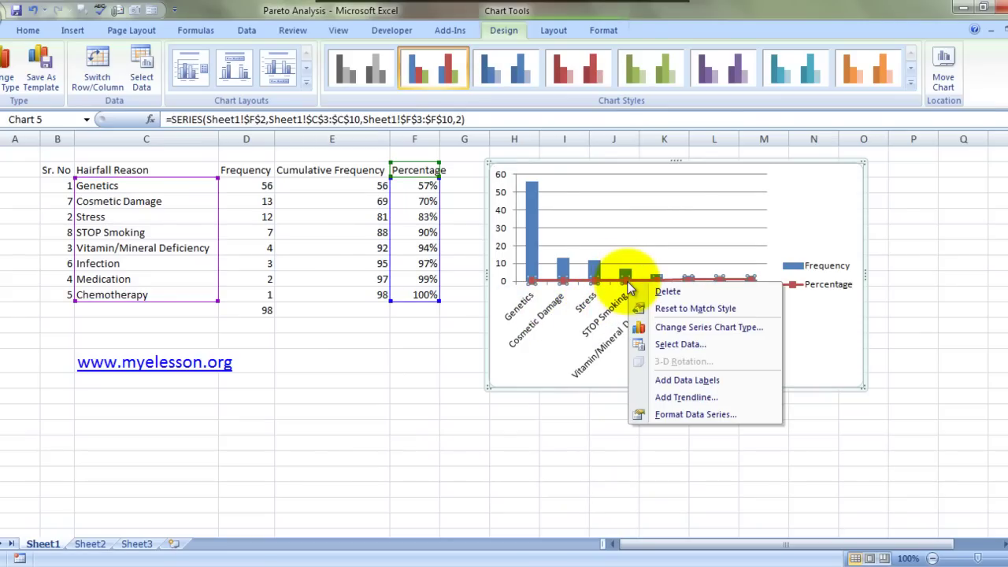
{"action": "left_click", "coordinate": [680, 415]}
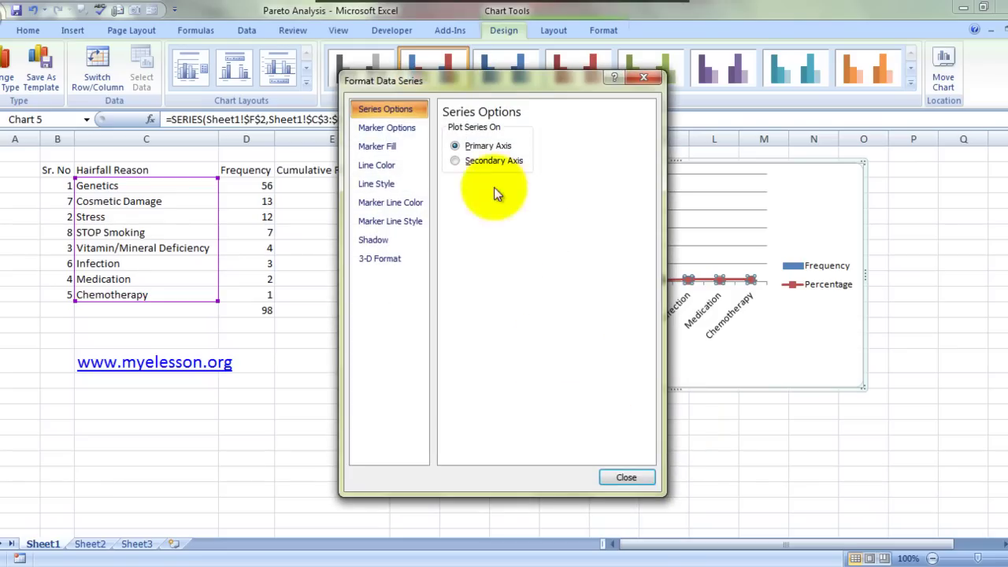
{"action": "left_click", "coordinate": [456, 161]}
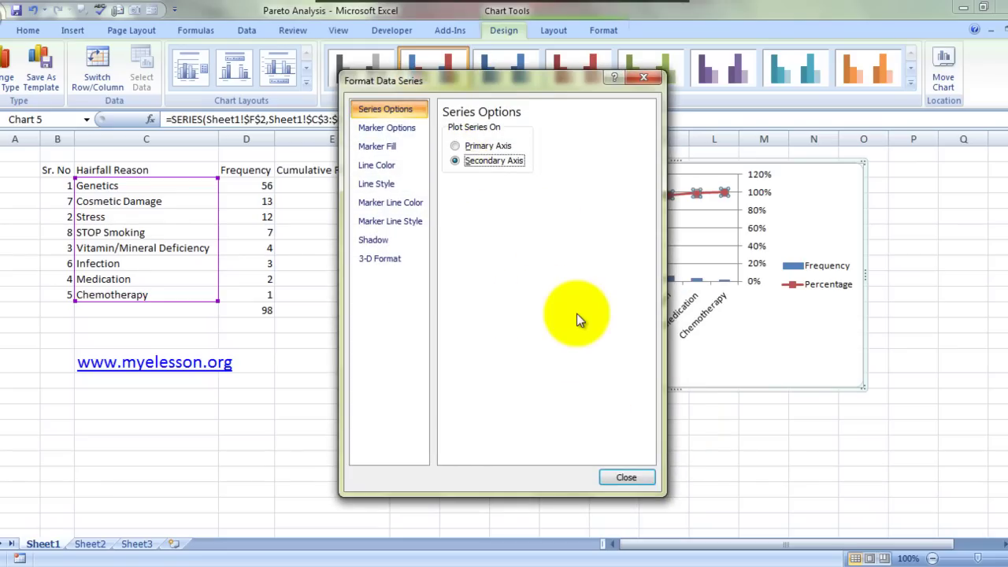
{"action": "left_click", "coordinate": [629, 477]}
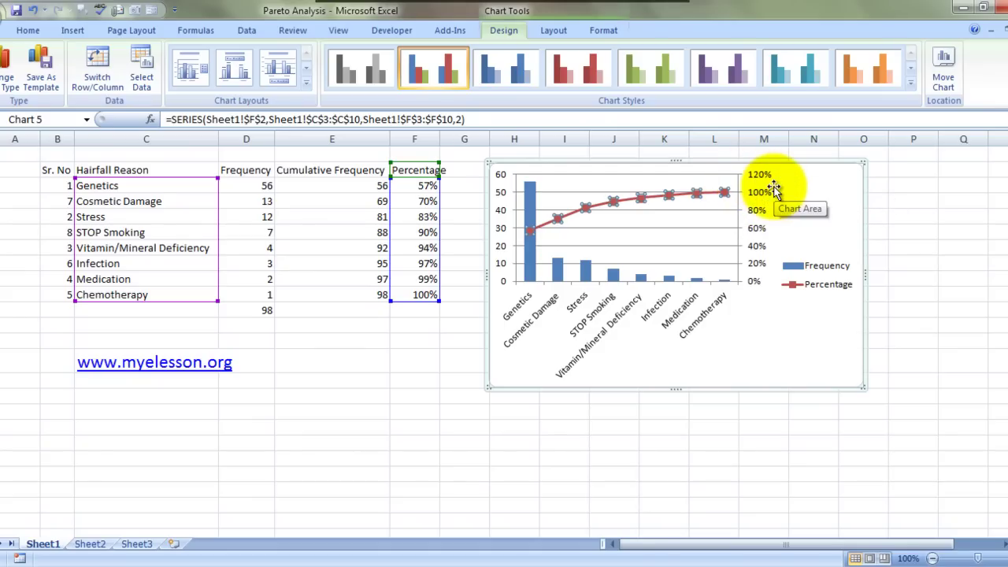
Fix the secondary axis maximum at 1 (100%) in Format Axis
{"action": "left_click", "coordinate": [754, 202]}
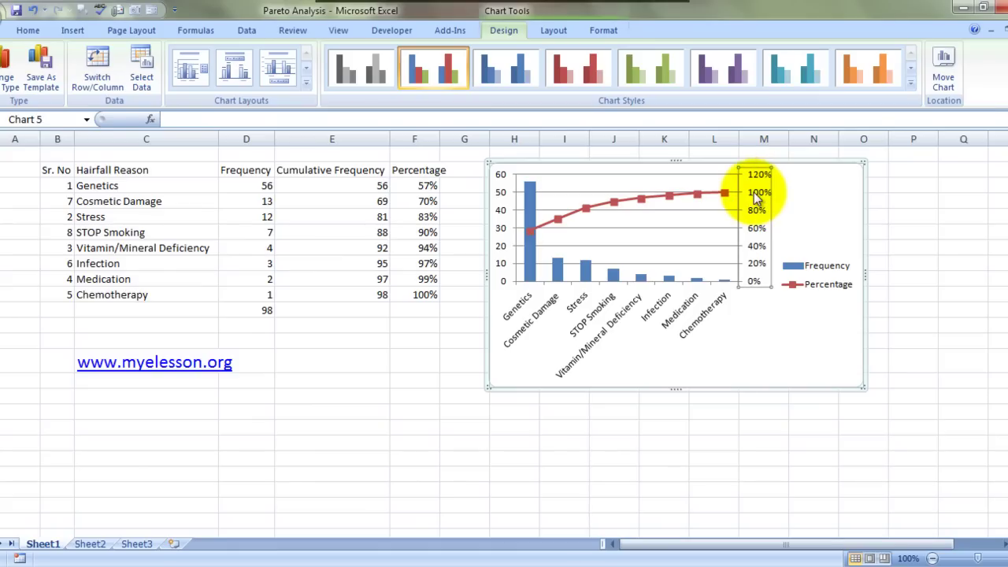
{"action": "right_click", "coordinate": [757, 199]}
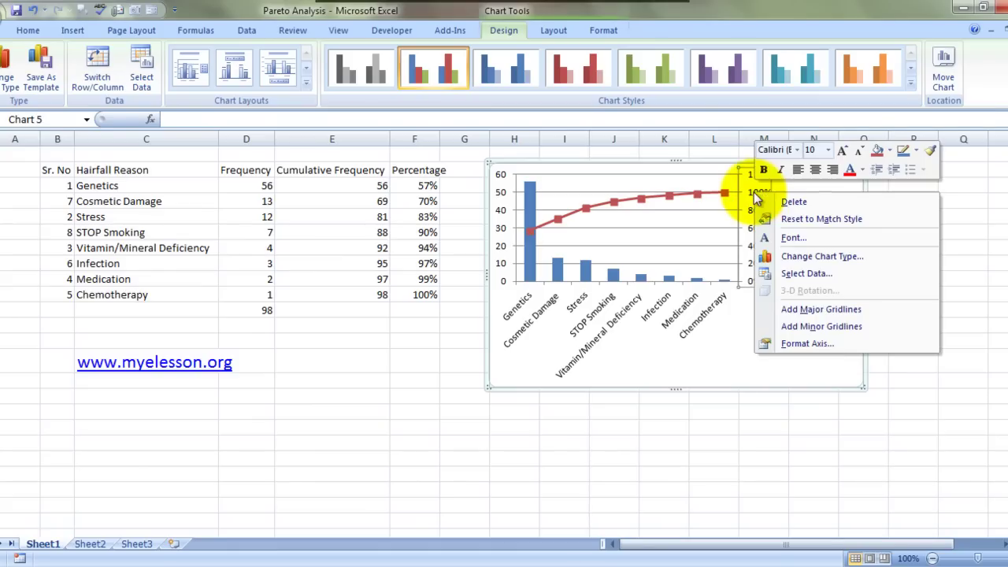
{"action": "left_click", "coordinate": [800, 344]}
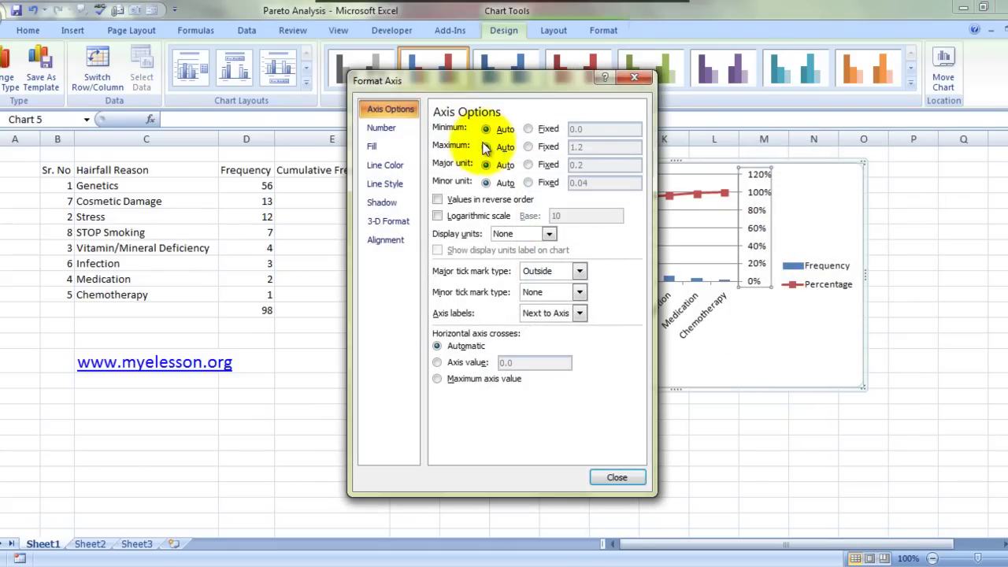
{"action": "left_click", "coordinate": [529, 147]}
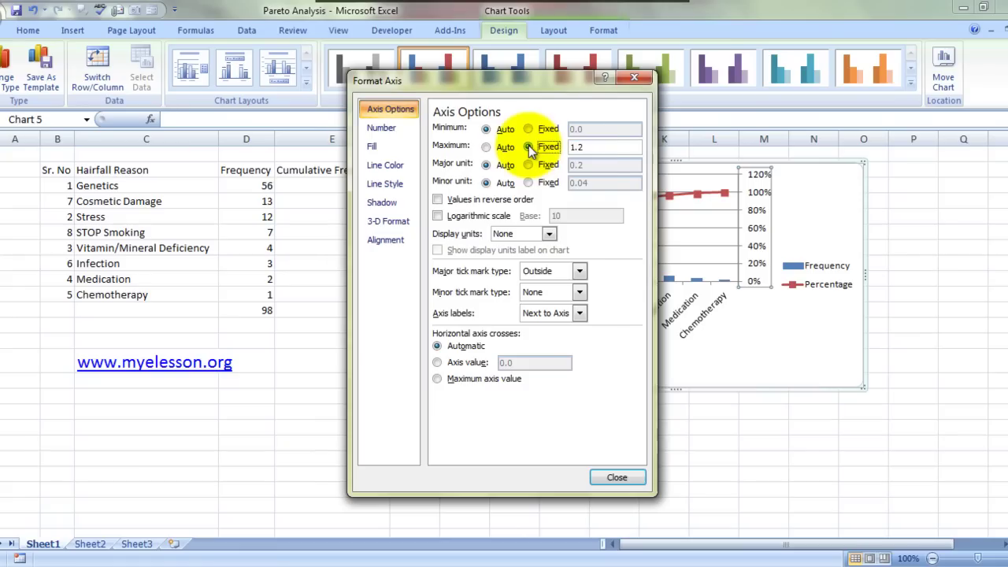
{"action": "left_click", "coordinate": [592, 147]}
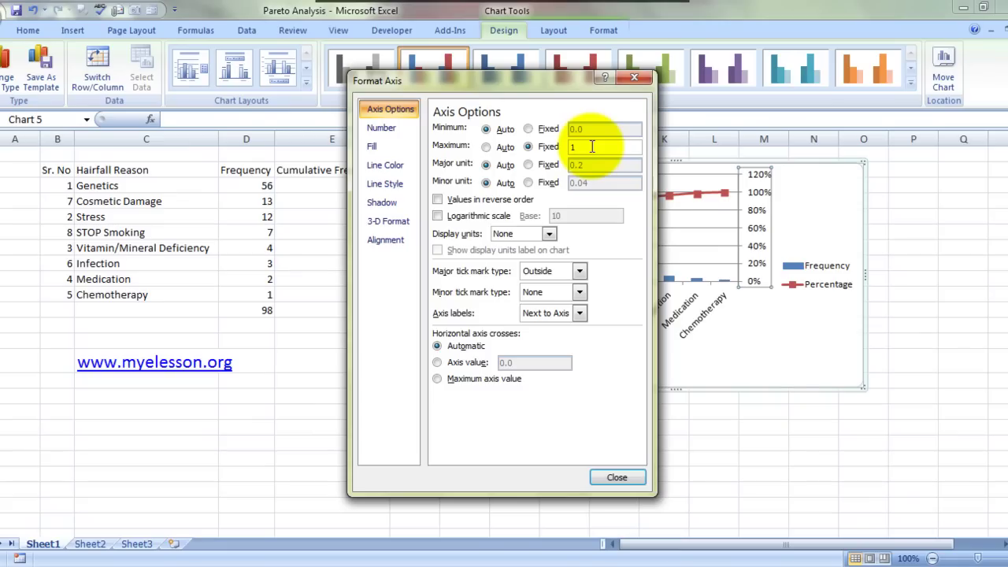
{"action": "key", "text": "Return"}
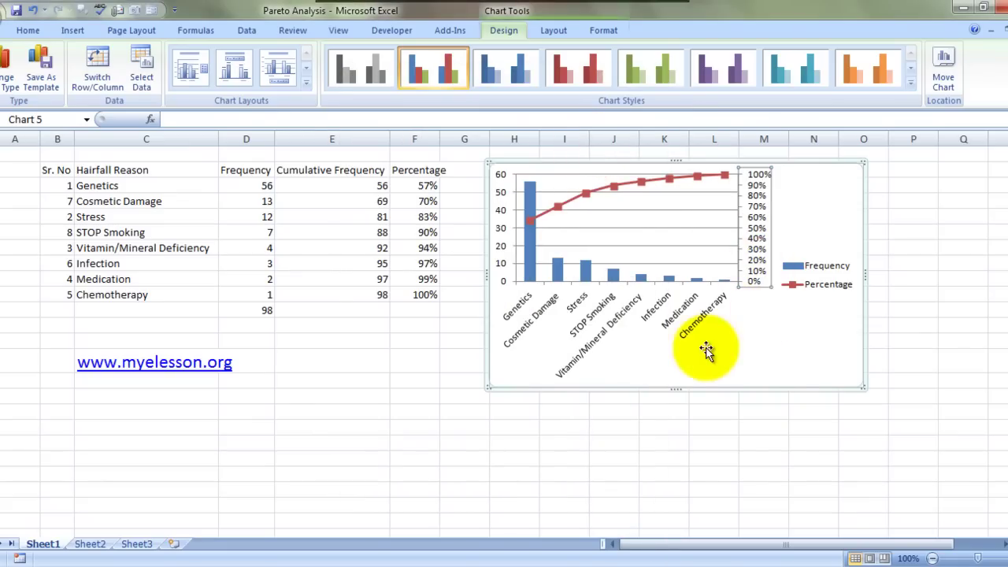
Resize the chart taller and more compact in width, then shift it left beside the table
{"action": "left_click_drag", "start_coordinate": [677, 390], "coordinate": [669, 521]}
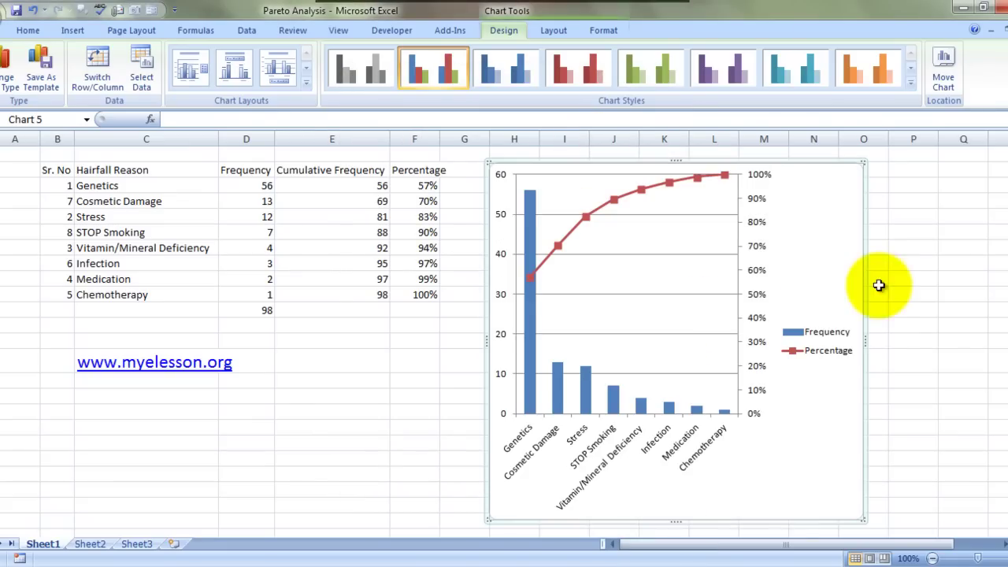
{"action": "left_click_drag", "start_coordinate": [864, 342], "coordinate": [984, 338]}
{"action": "left_click_drag", "start_coordinate": [742, 540], "coordinate": [653, 540]}
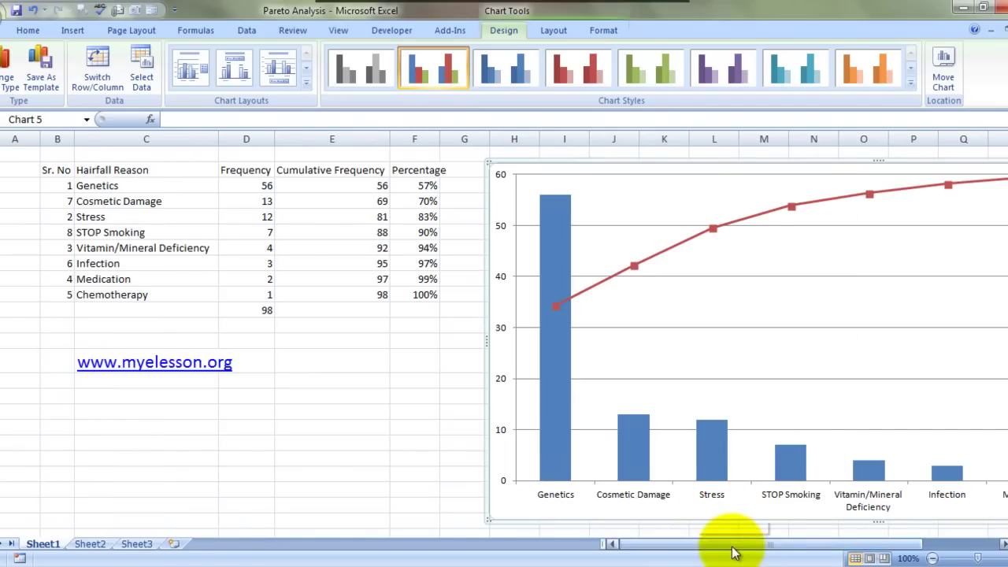
{"action": "left_click_drag", "start_coordinate": [725, 541], "coordinate": [844, 540]}
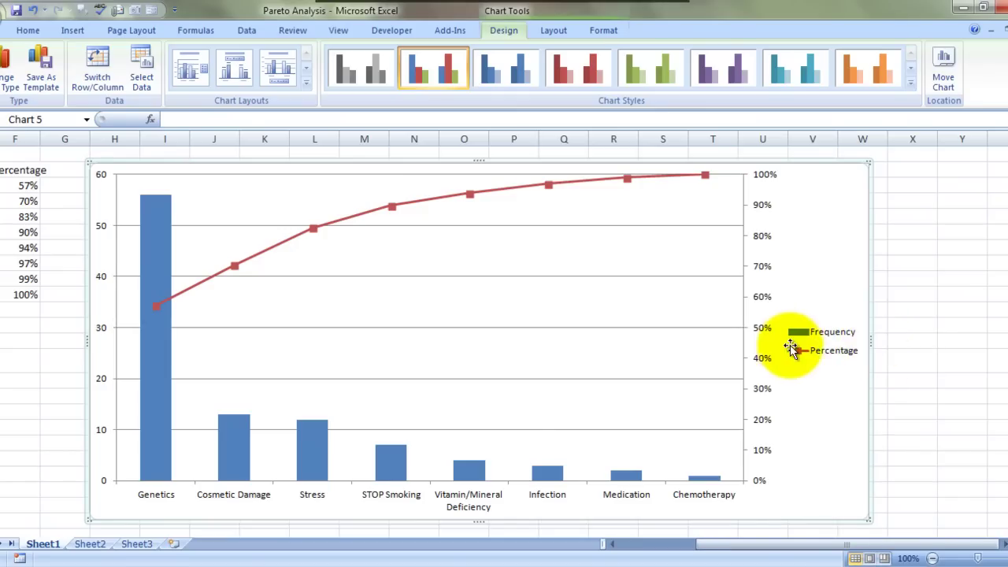
{"action": "left_click_drag", "start_coordinate": [871, 340], "coordinate": [721, 338]}
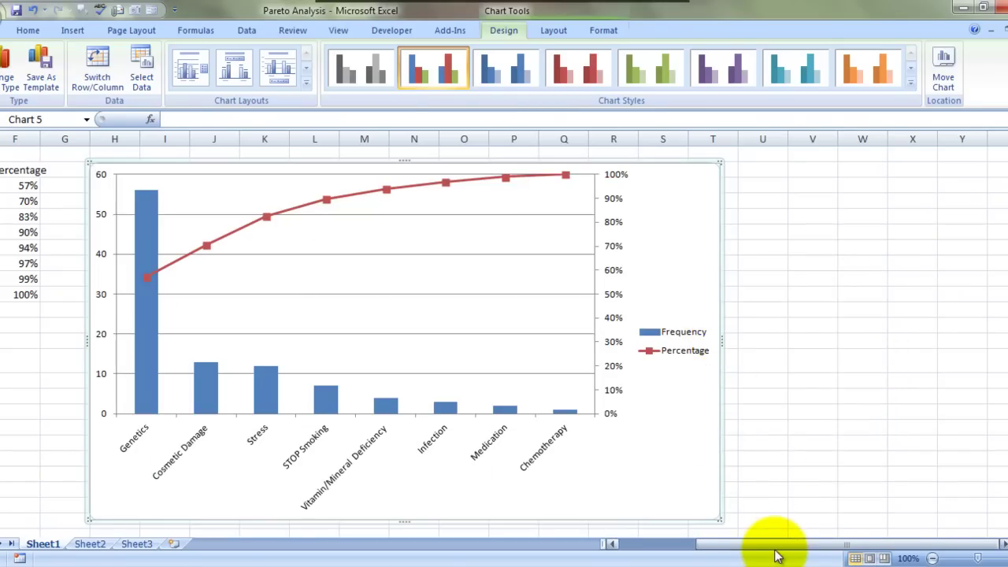
{"action": "left_click_drag", "start_coordinate": [777, 543], "coordinate": [683, 547]}
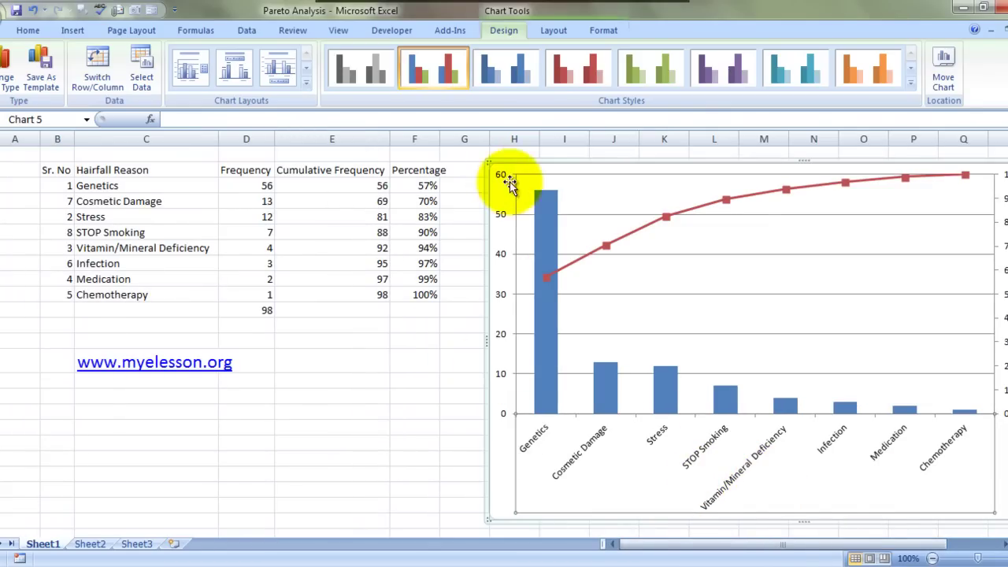
{"action": "left_click_drag", "start_coordinate": [510, 174], "coordinate": [490, 170]}
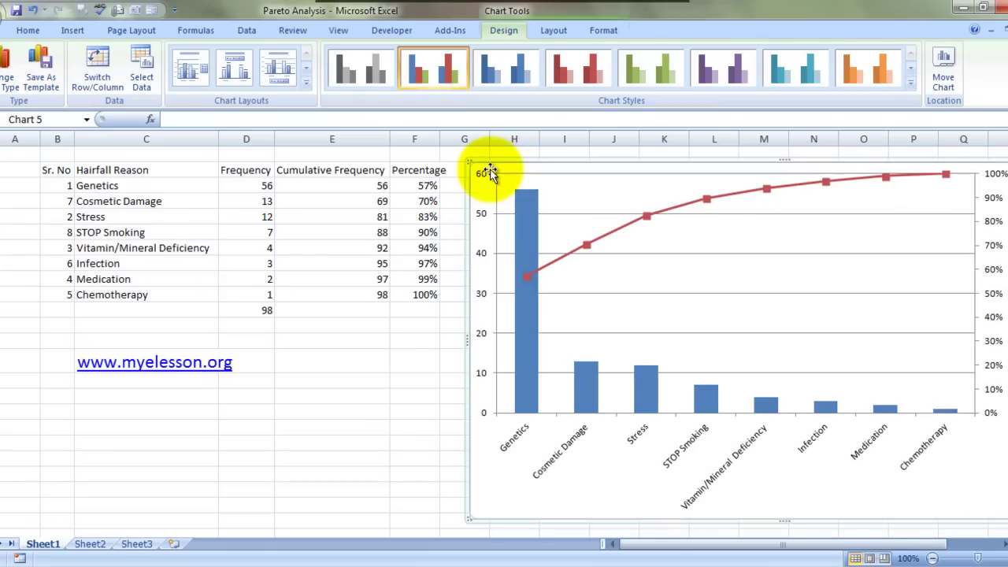
{"action": "left_click", "coordinate": [372, 358]}
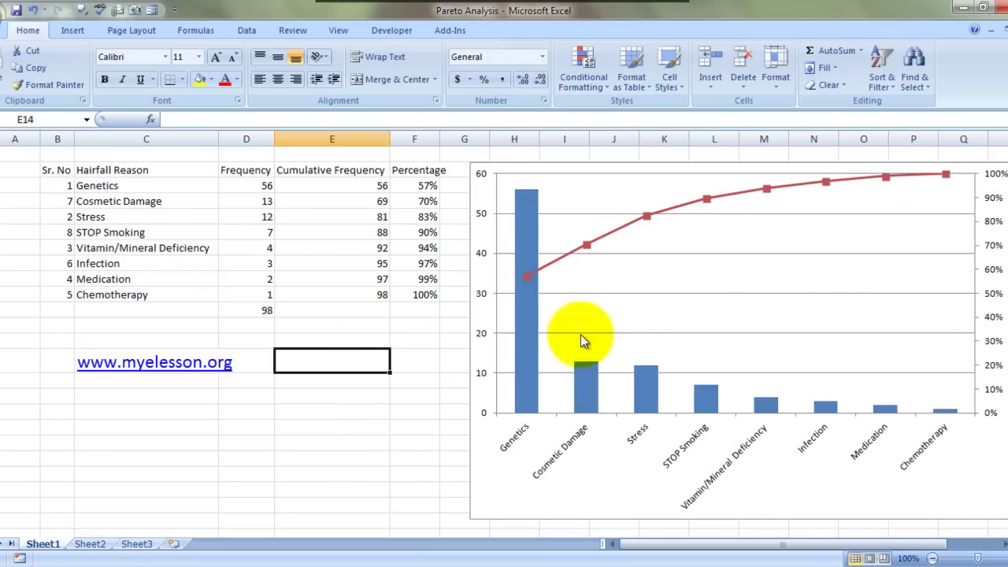
Add data labels above the Percentage line points
{"action": "left_click", "coordinate": [644, 309]}
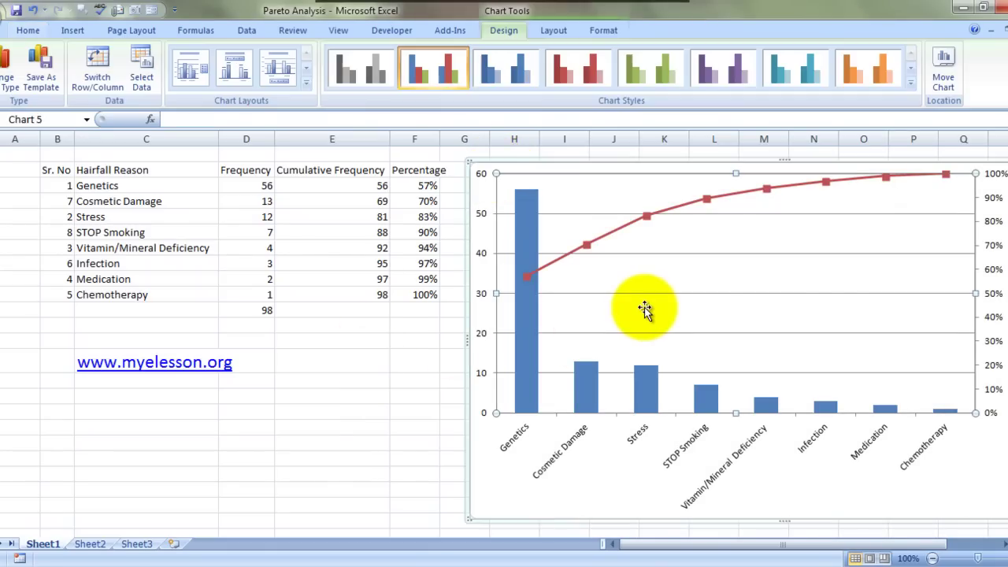
{"action": "left_click", "coordinate": [558, 33]}
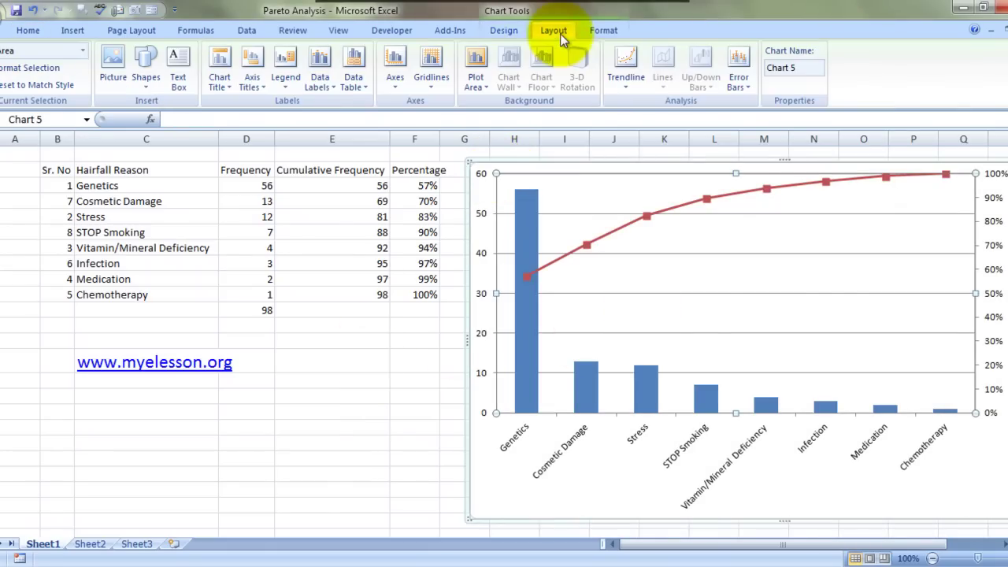
{"action": "left_click", "coordinate": [324, 86]}
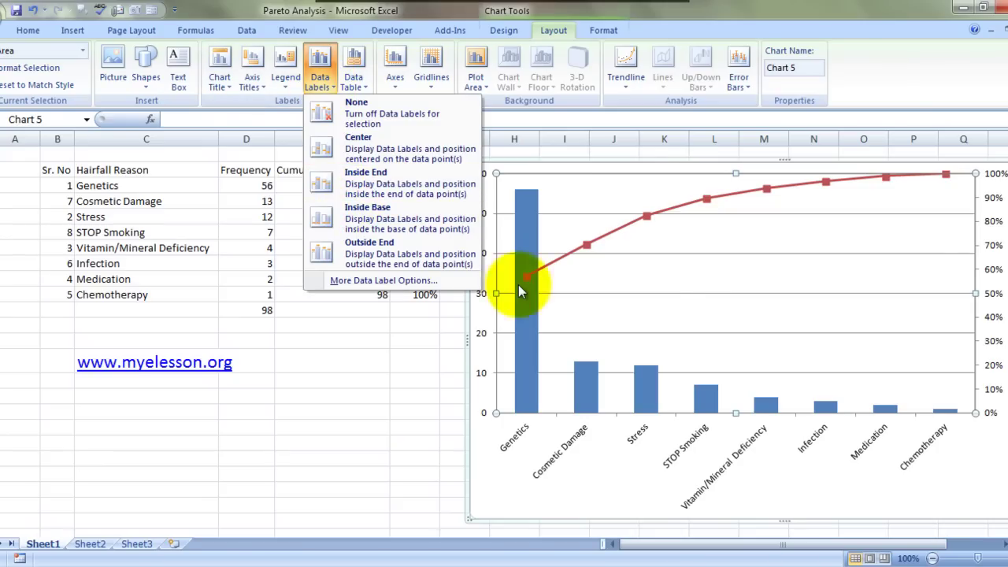
{"action": "left_click", "coordinate": [588, 245]}
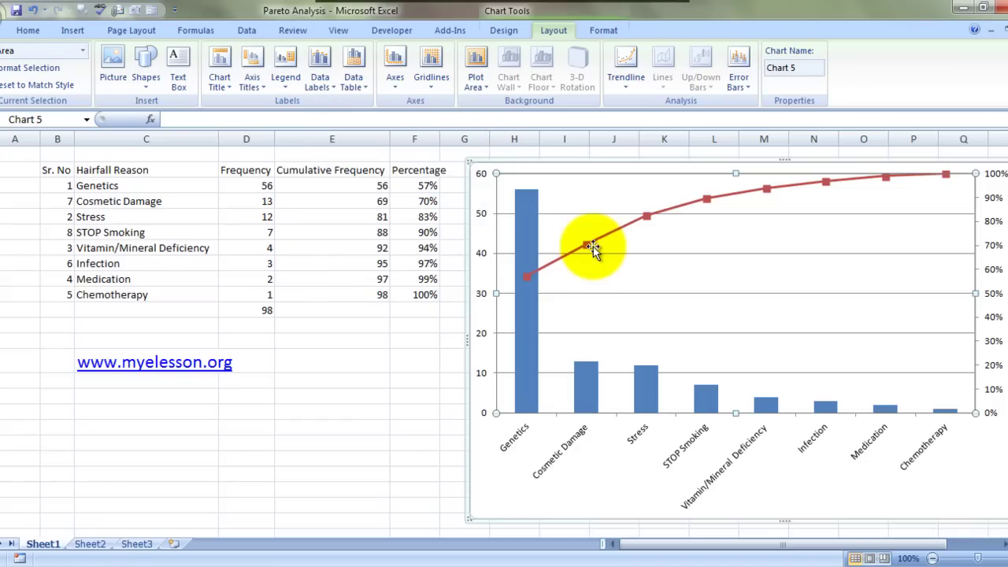
{"action": "left_click", "coordinate": [591, 246]}
{"action": "left_click", "coordinate": [325, 83]}
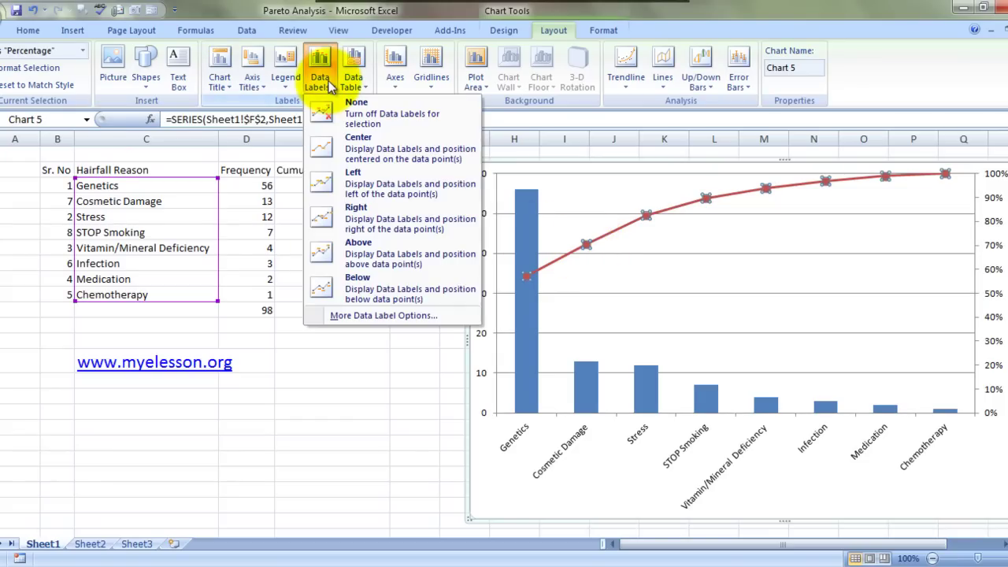
{"action": "left_click", "coordinate": [365, 245]}
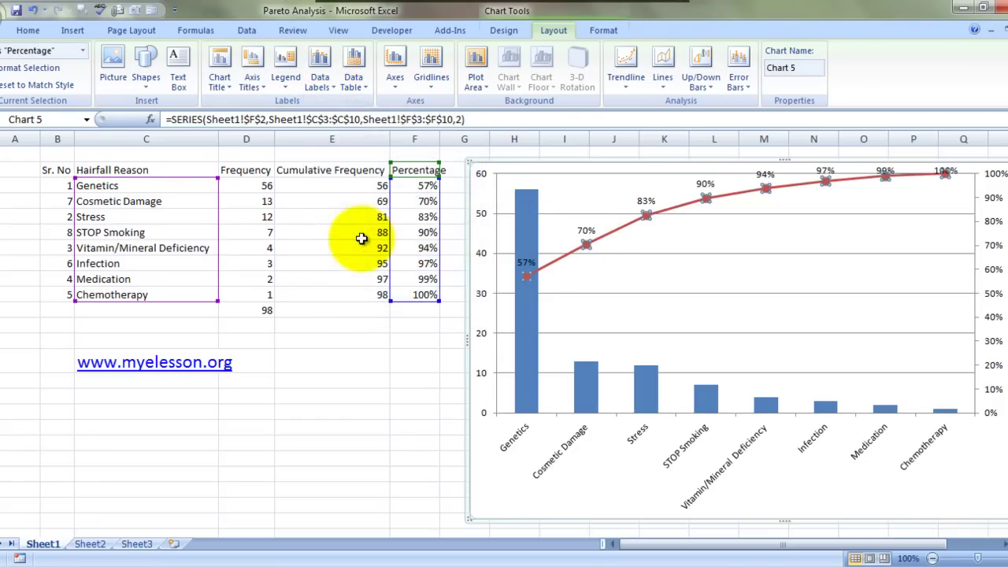
Add Inside End data labels to the Frequency columns
{"action": "left_click", "coordinate": [585, 382]}
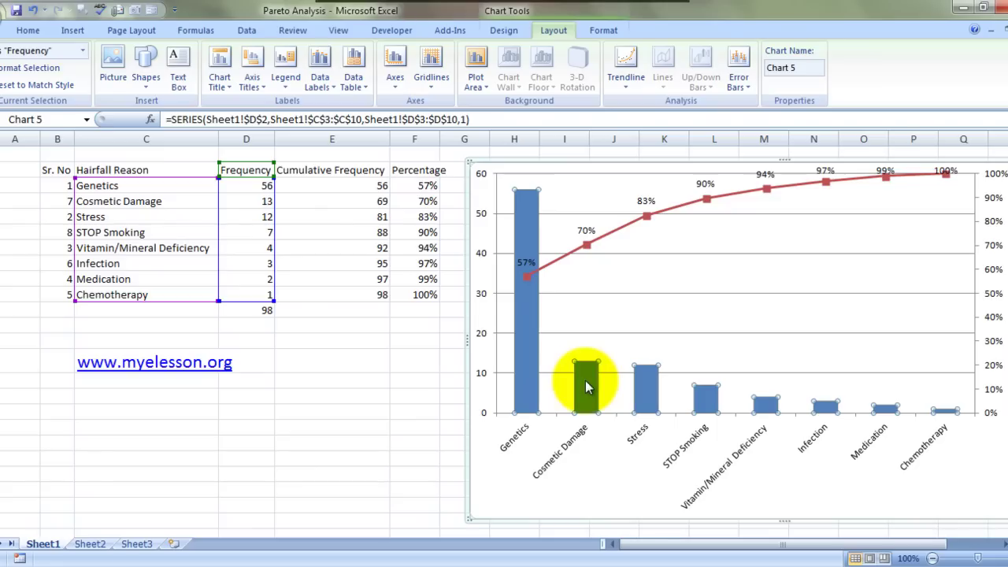
{"action": "left_click", "coordinate": [321, 76]}
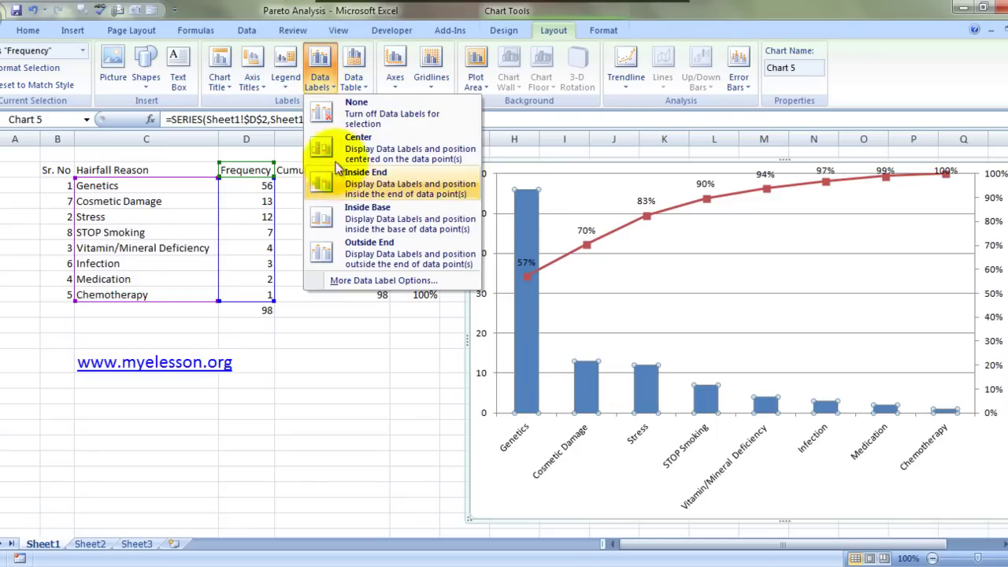
{"action": "left_click", "coordinate": [352, 193]}
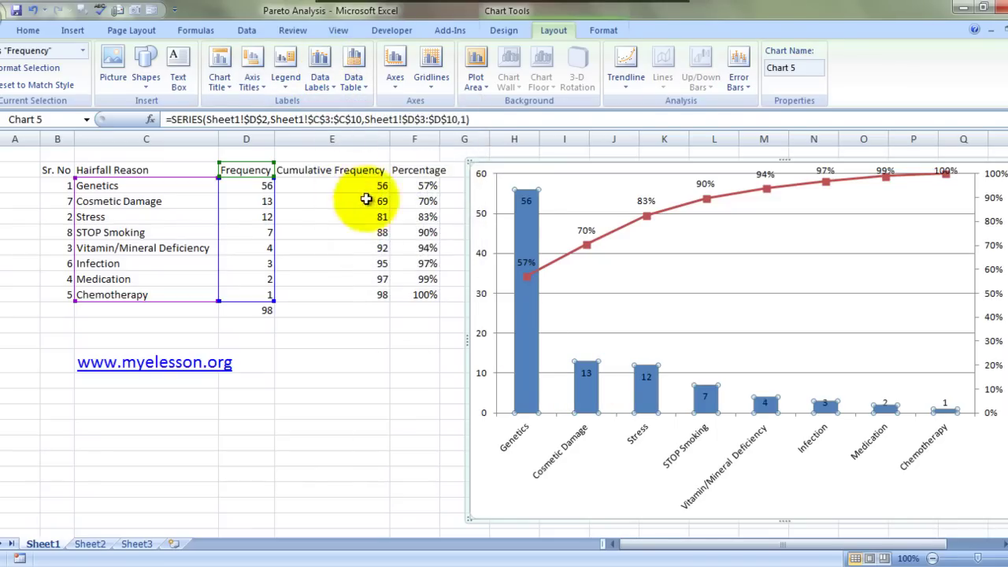
{"action": "left_click", "coordinate": [403, 376]}
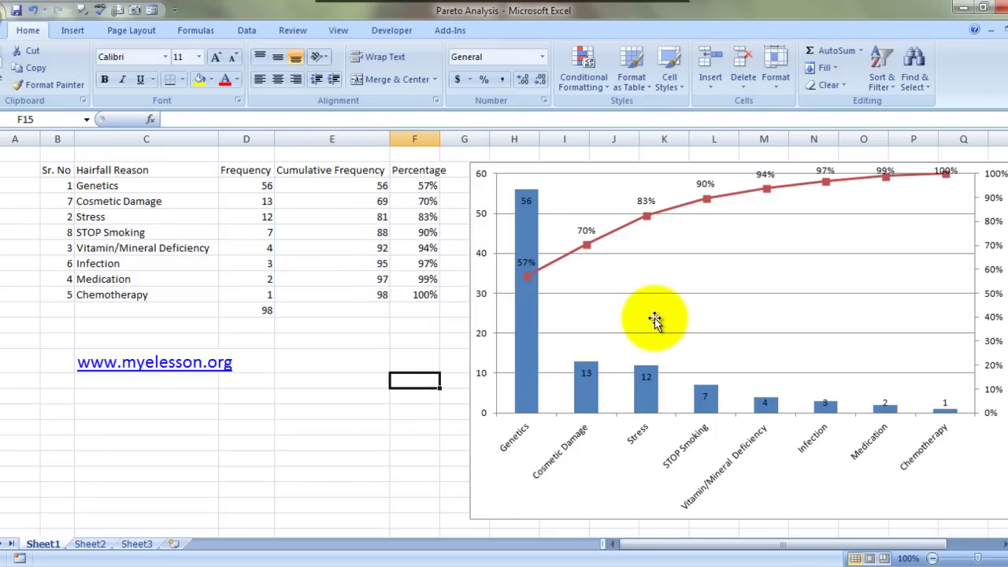